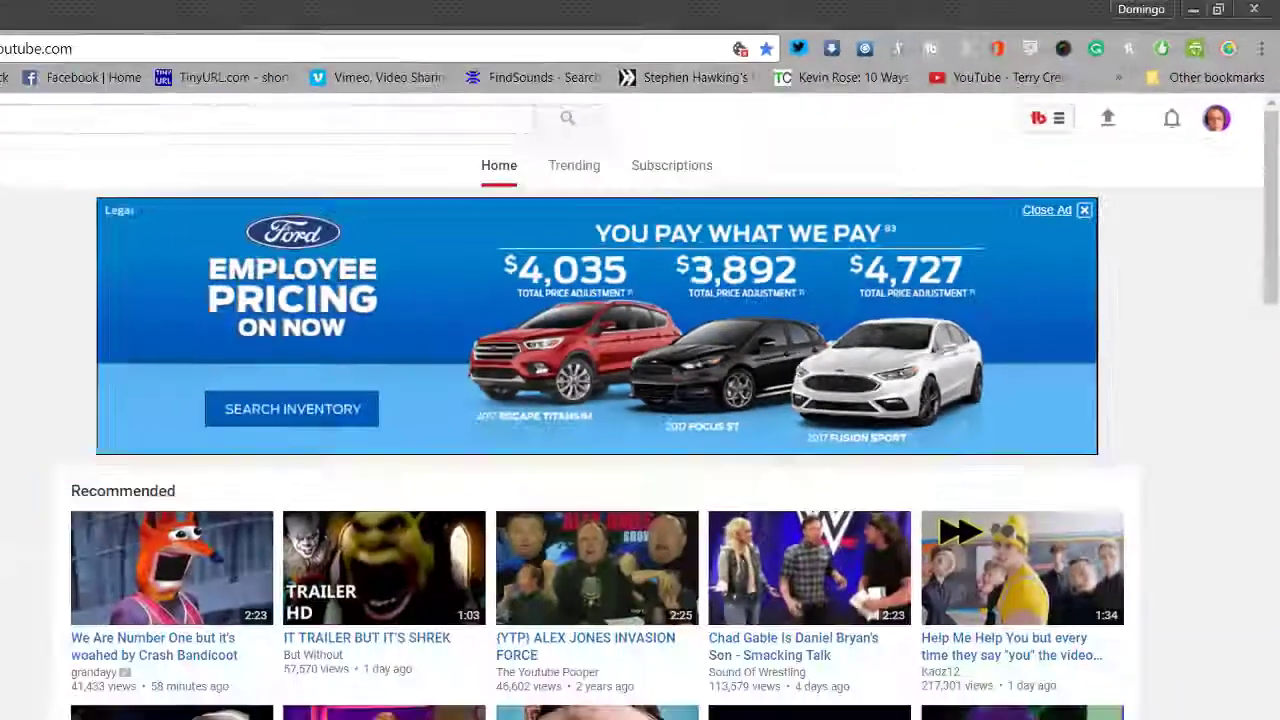
# Step: Open the Chrome Web Store in a new tab and search it for the suggested term "tubebuddy for youtube"
pyautogui.hotkey('ctrl', 't')
pyautogui.click(150, 58)
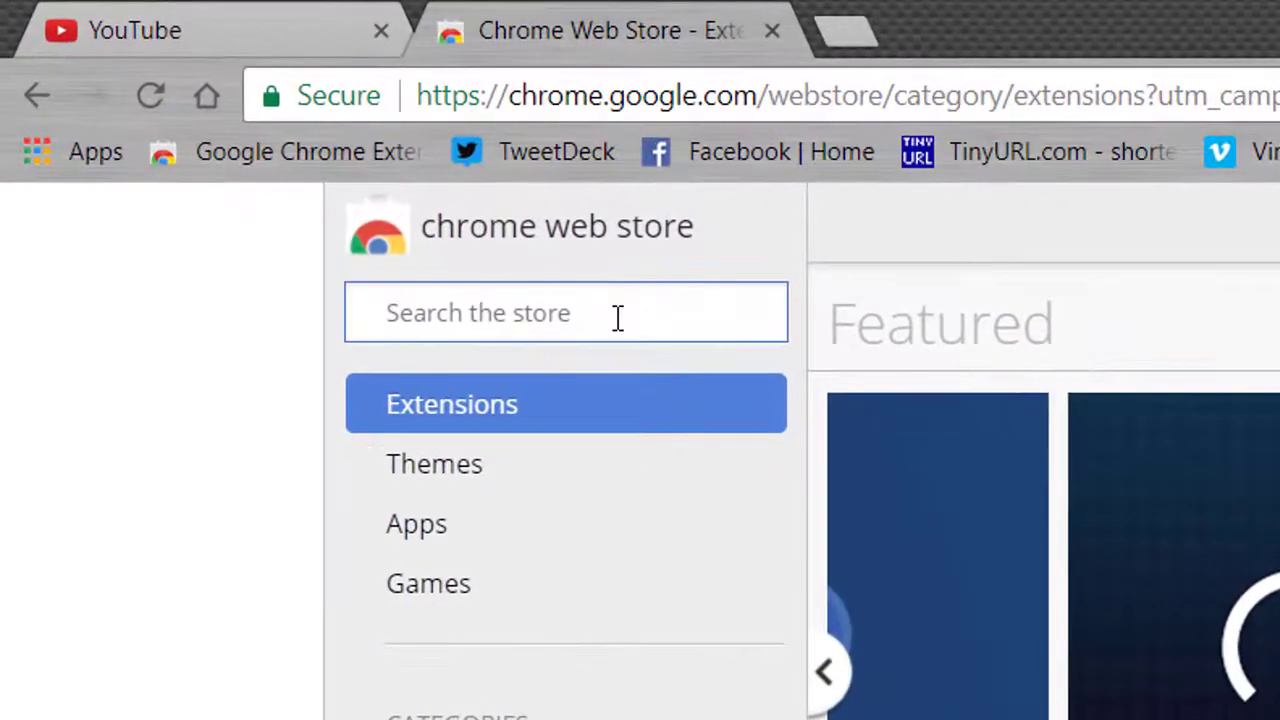
pyautogui.click(306, 157)
pyautogui.write('tubebuu')
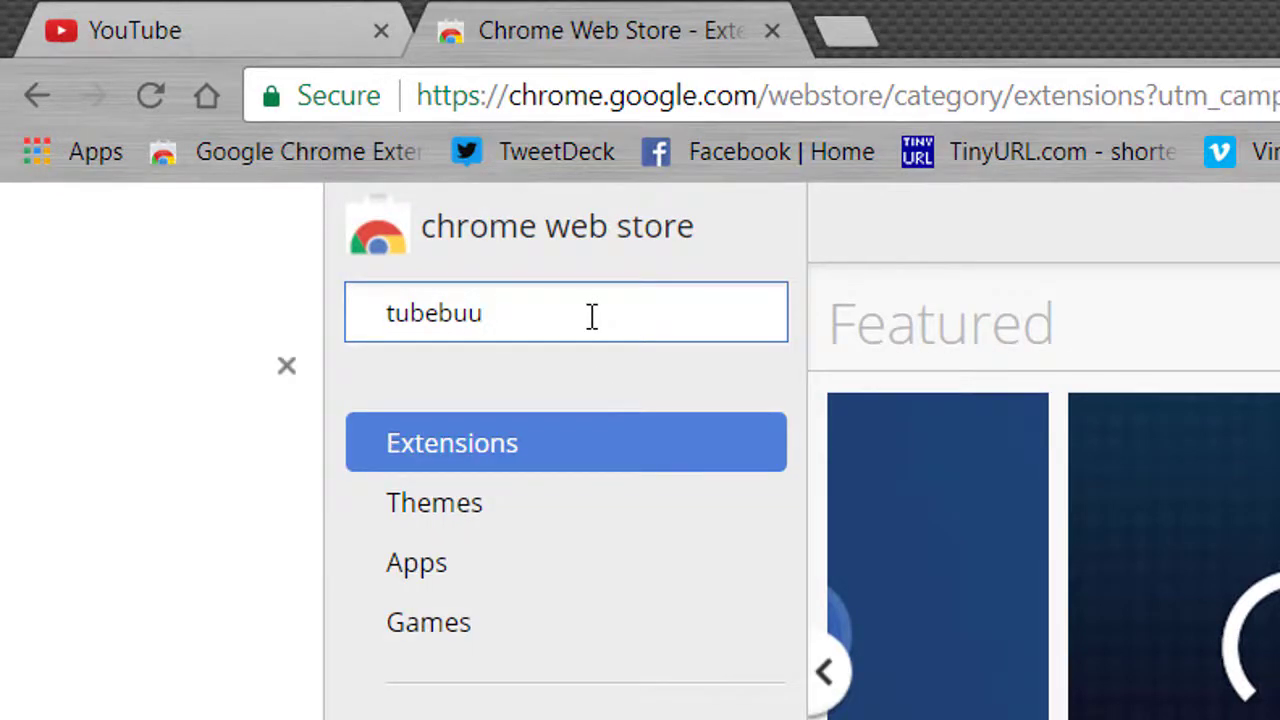
pyautogui.click(497, 314)
pyautogui.press('BackSpace')
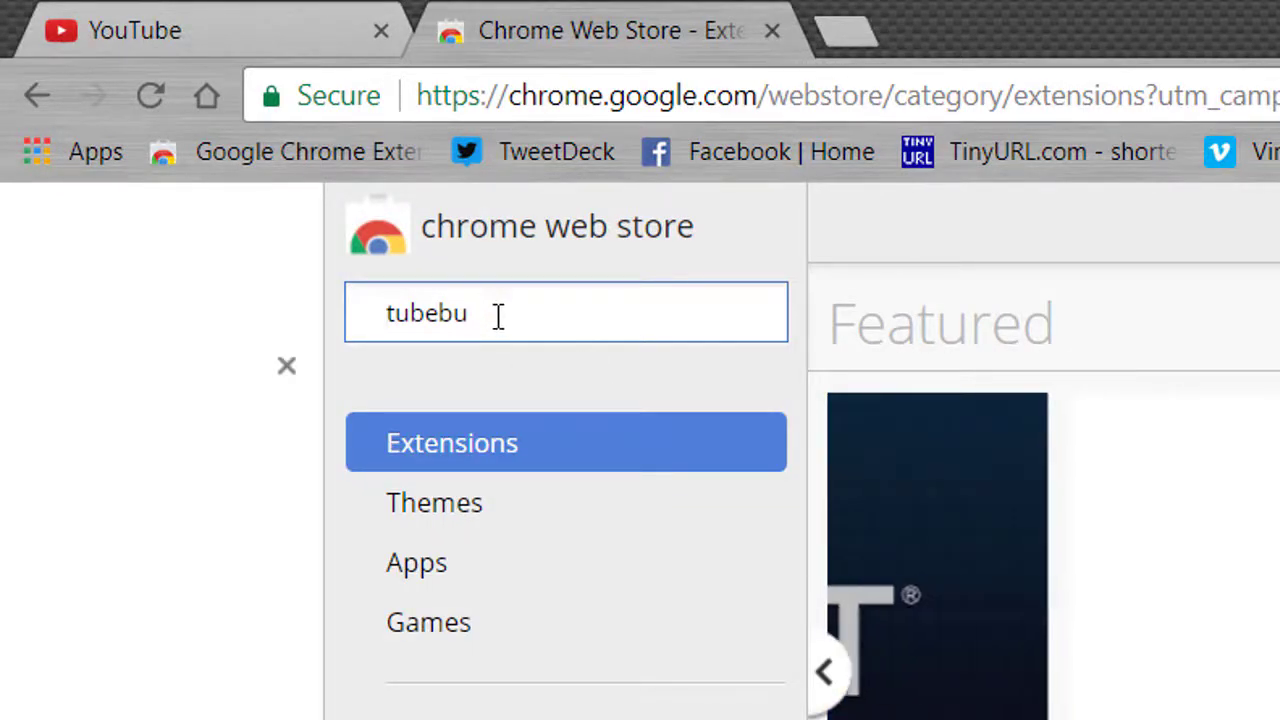
pyautogui.click(482, 405)
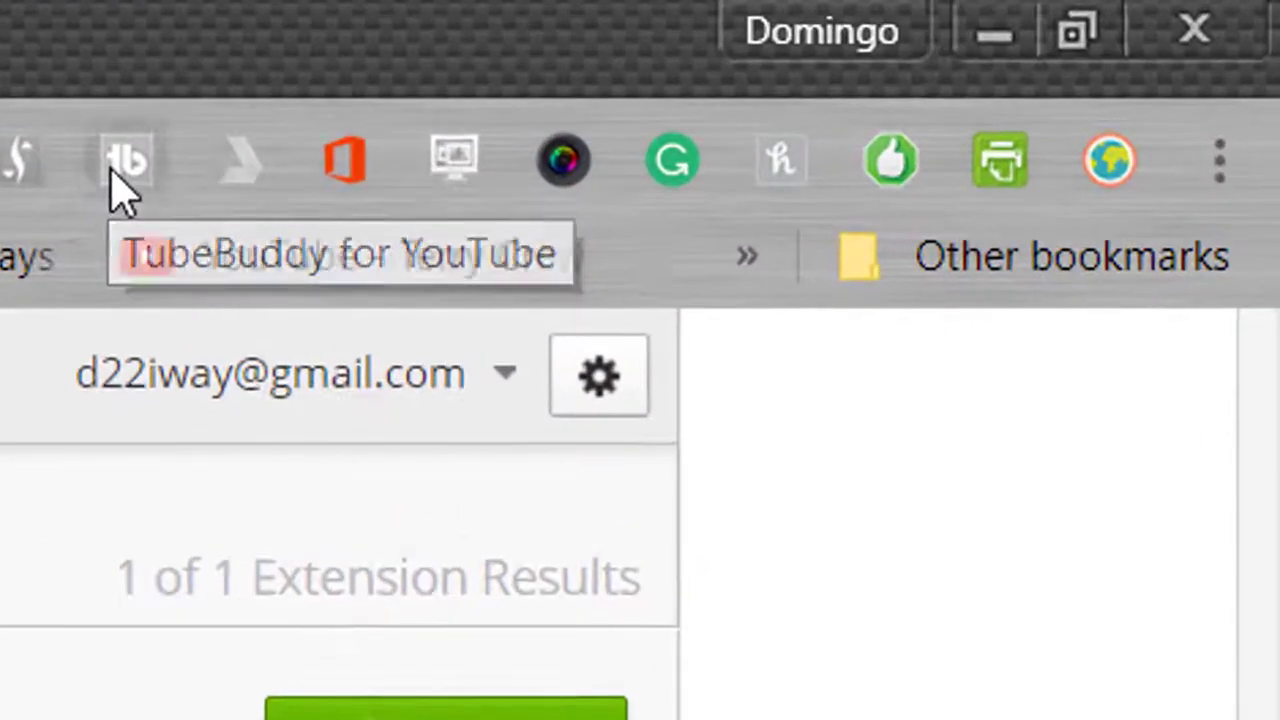
# Step: Open the TubeBuddy website from its installed browser extension and look over the home page
pyautogui.rightClick(272, 152)
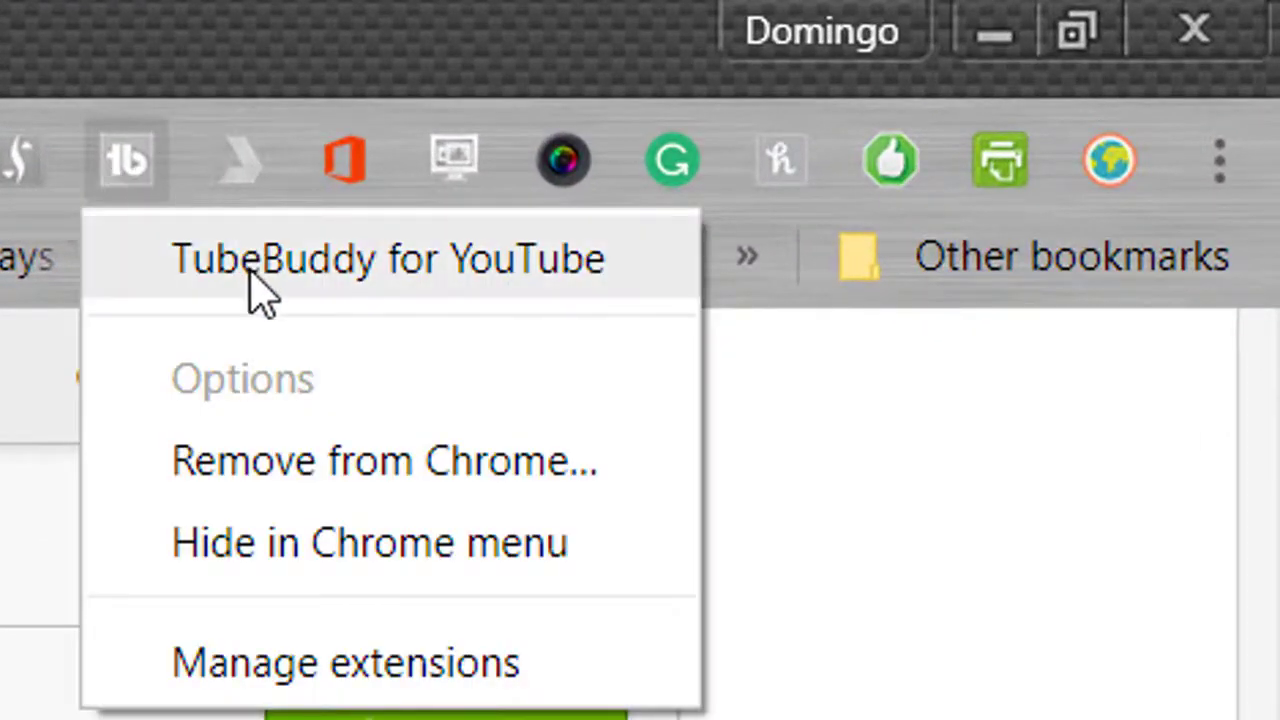
pyautogui.click(258, 290)
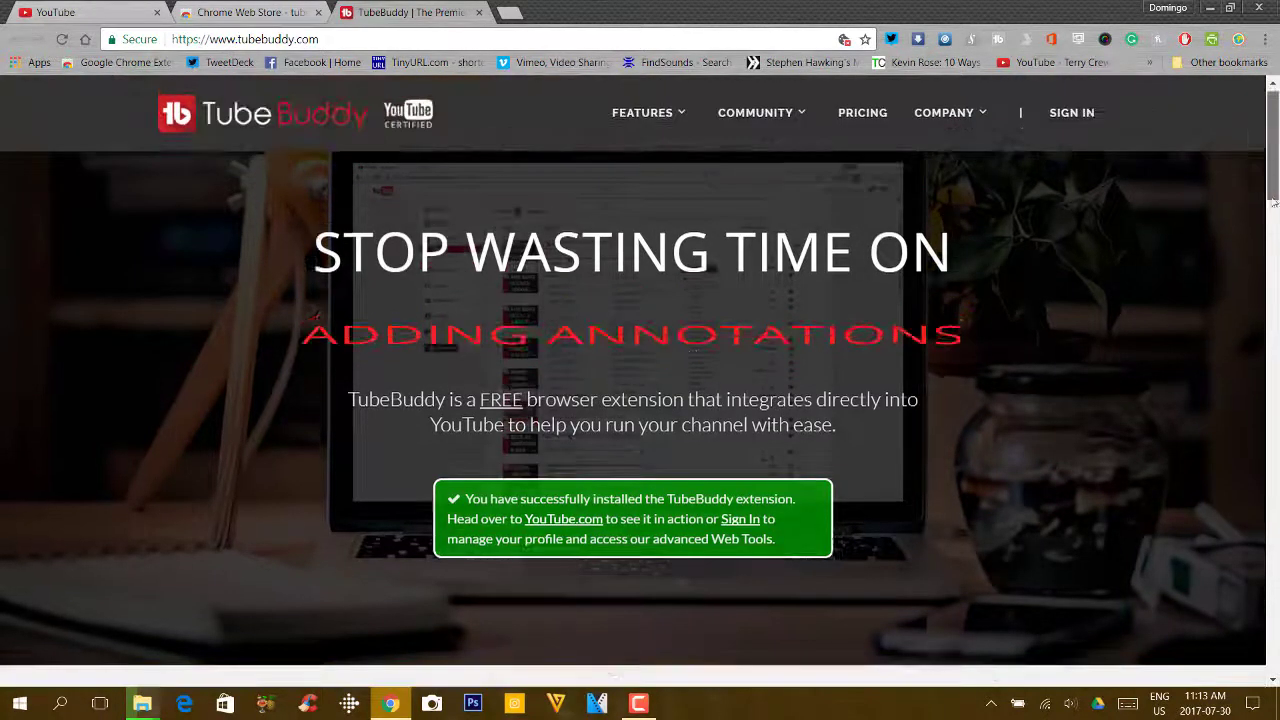
pyautogui.moveTo(1272, 150); pyautogui.dragTo(1249, 95)
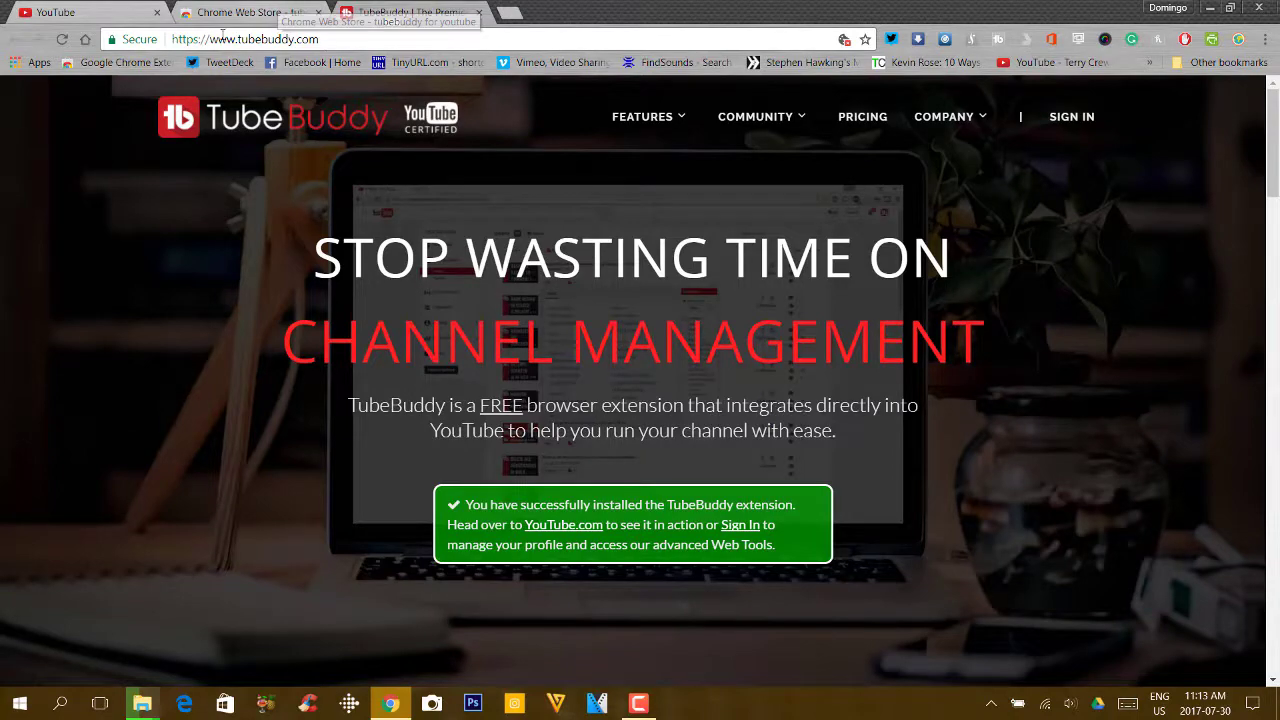
# Step: From the YouTube page, open TubeBuddy's Launch Pad in a new tab and sign in with the second listed Google account
pyautogui.click(60, 14)
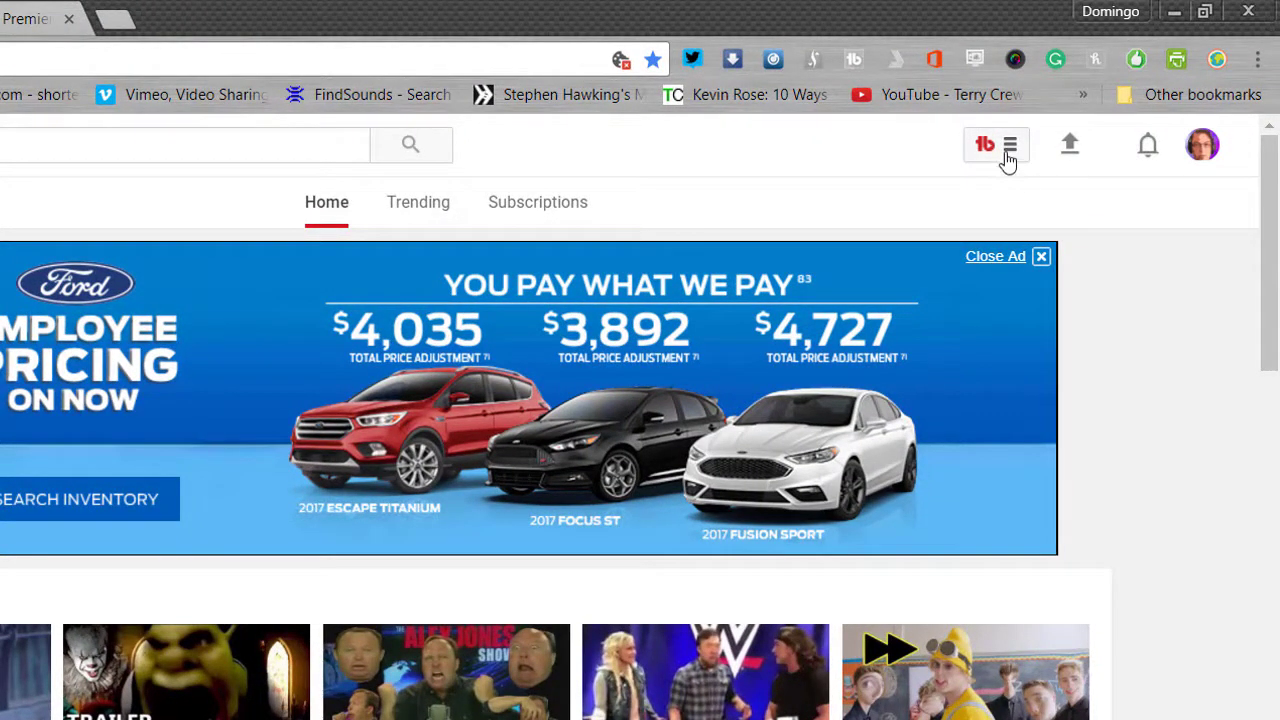
pyautogui.click(1008, 150)
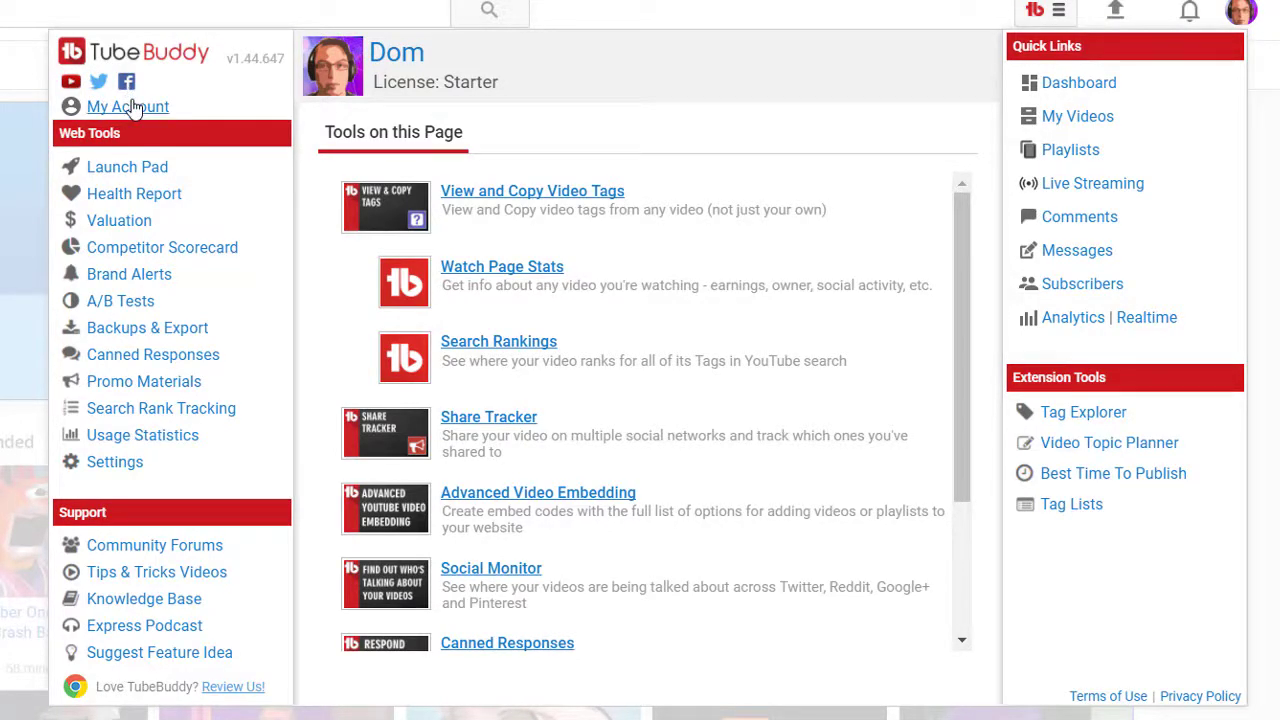
pyautogui.rightClick(109, 174)
pyautogui.click(180, 183)
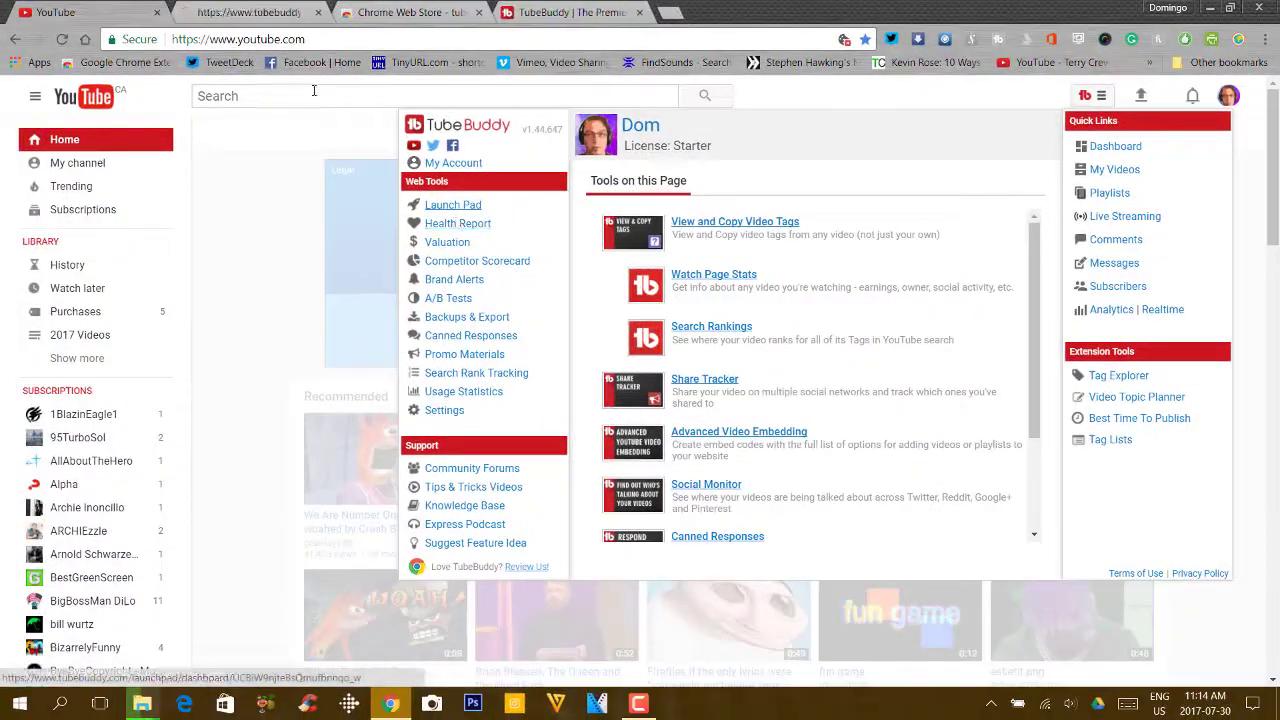
pyautogui.click(273, 12)
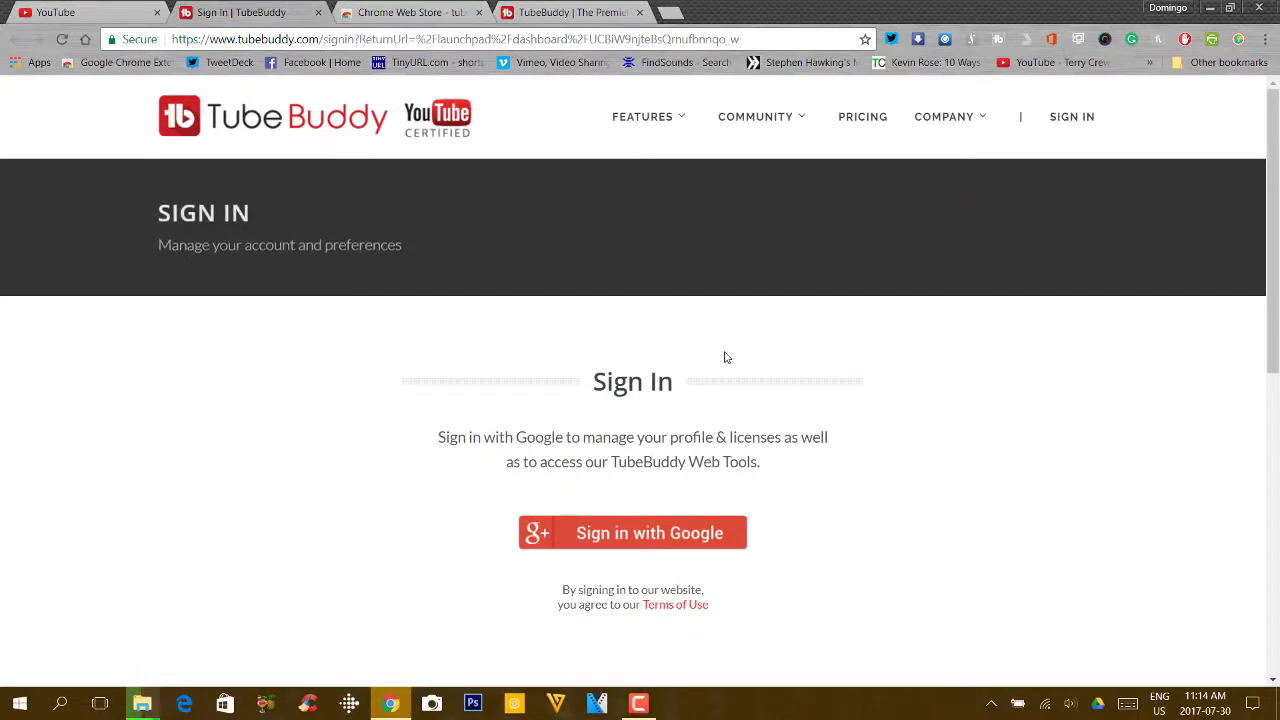
pyautogui.click(665, 540)
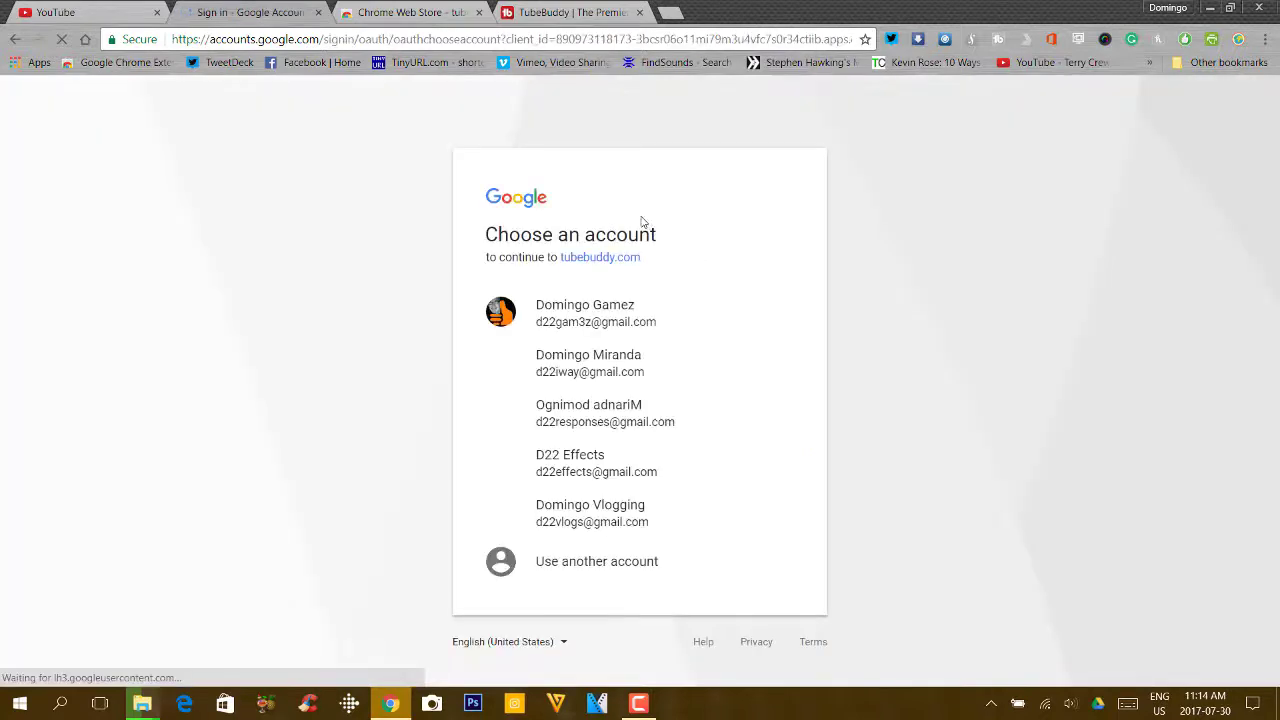
pyautogui.click(569, 373)
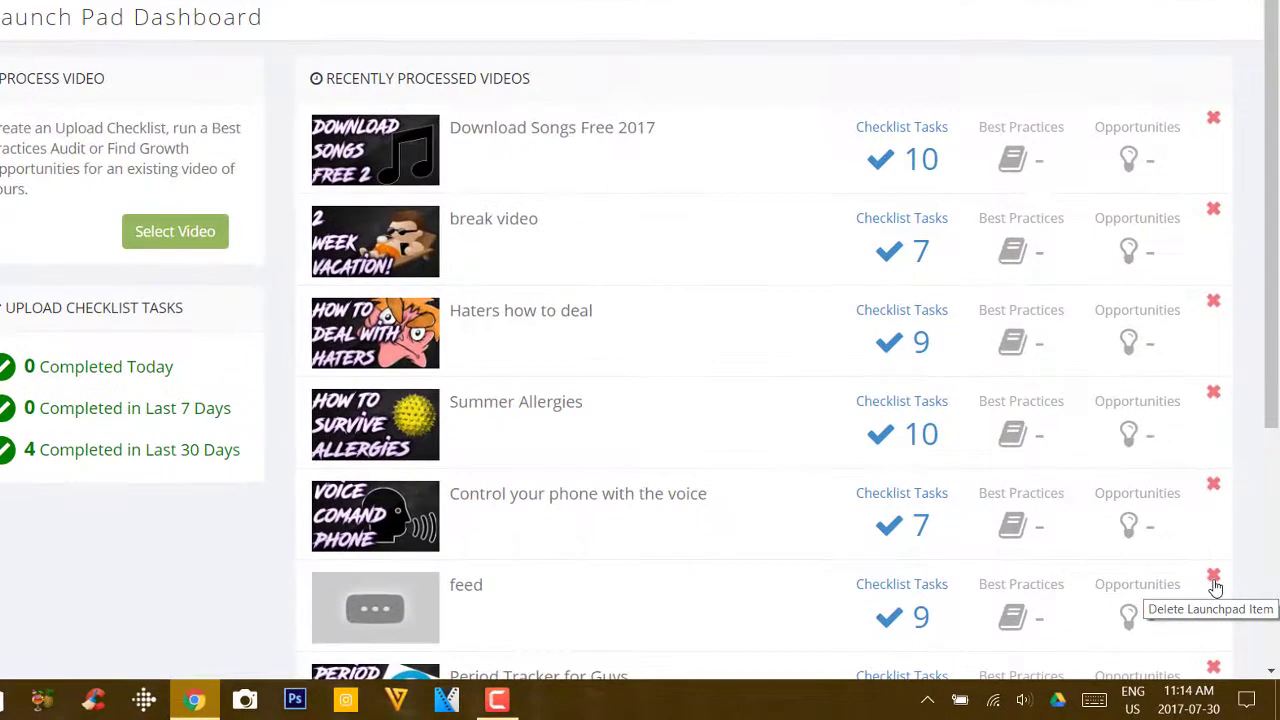
# Step: Delete all Launch Pad items for the videos "feed" and "Subscriber Request"
pyautogui.click(1213, 577)
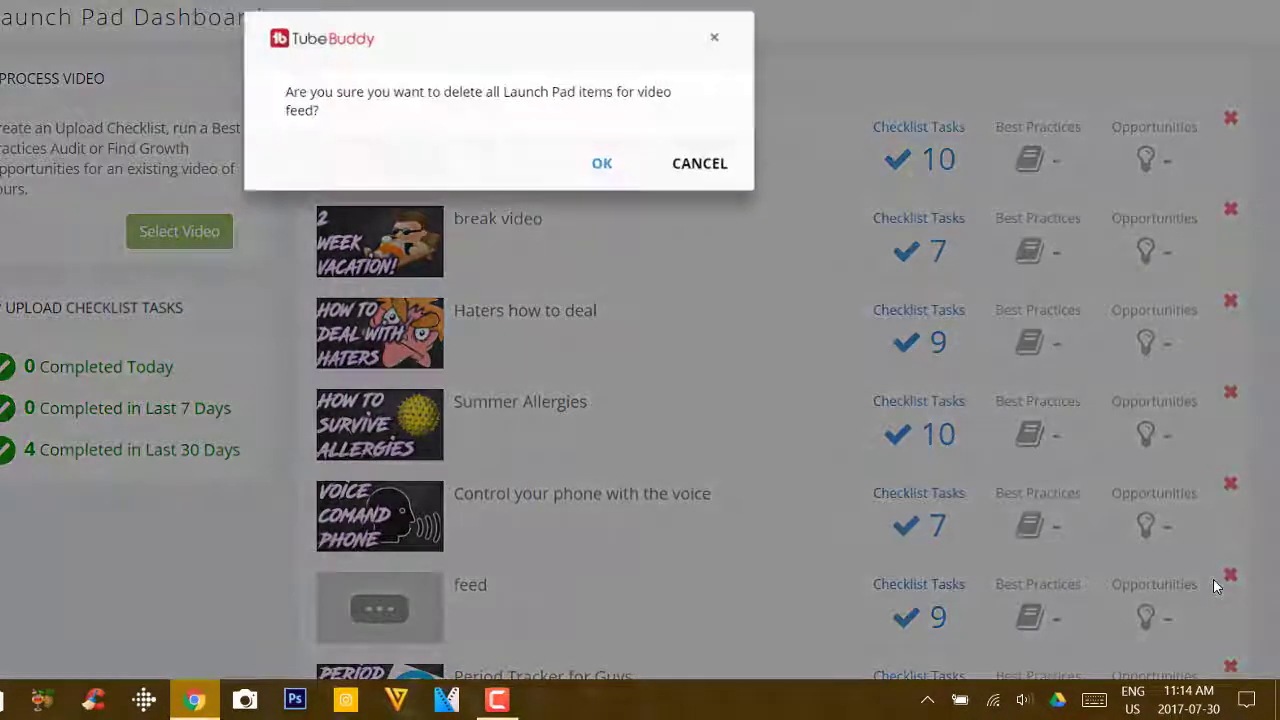
pyautogui.click(608, 170)
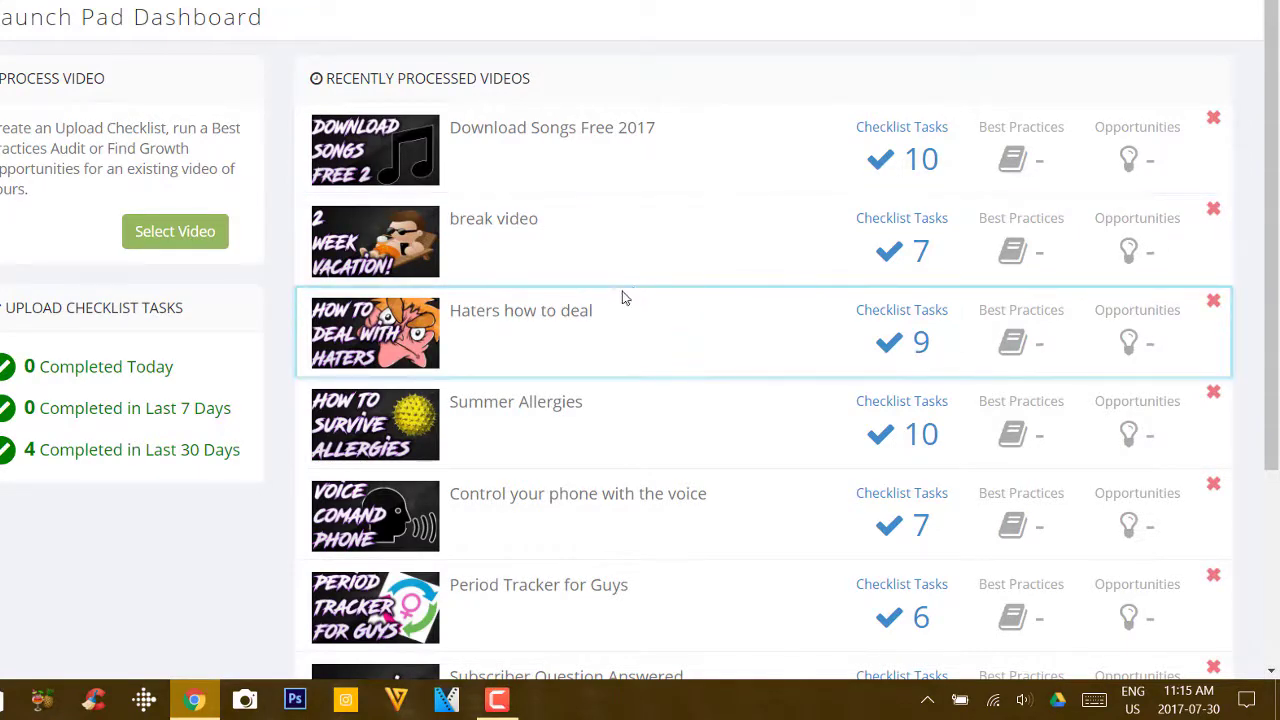
pyautogui.moveTo(1270, 92); pyautogui.dragTo(1268, 312)
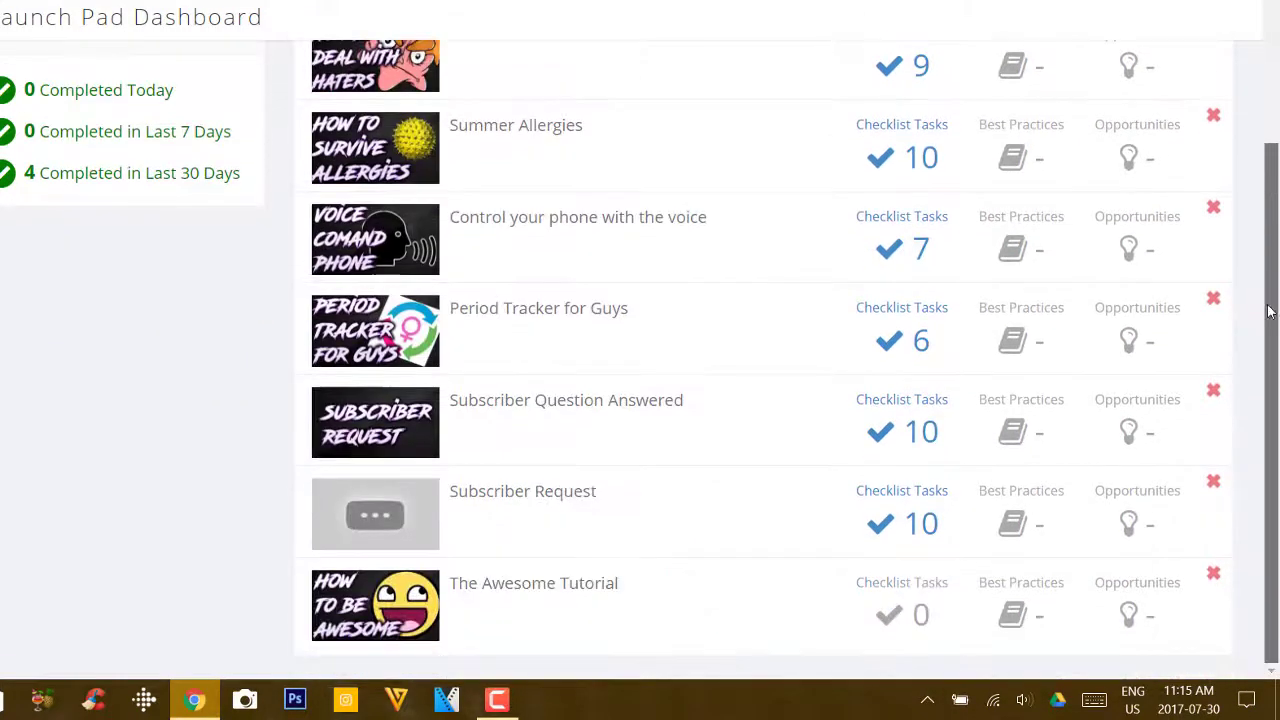
pyautogui.click(1212, 484)
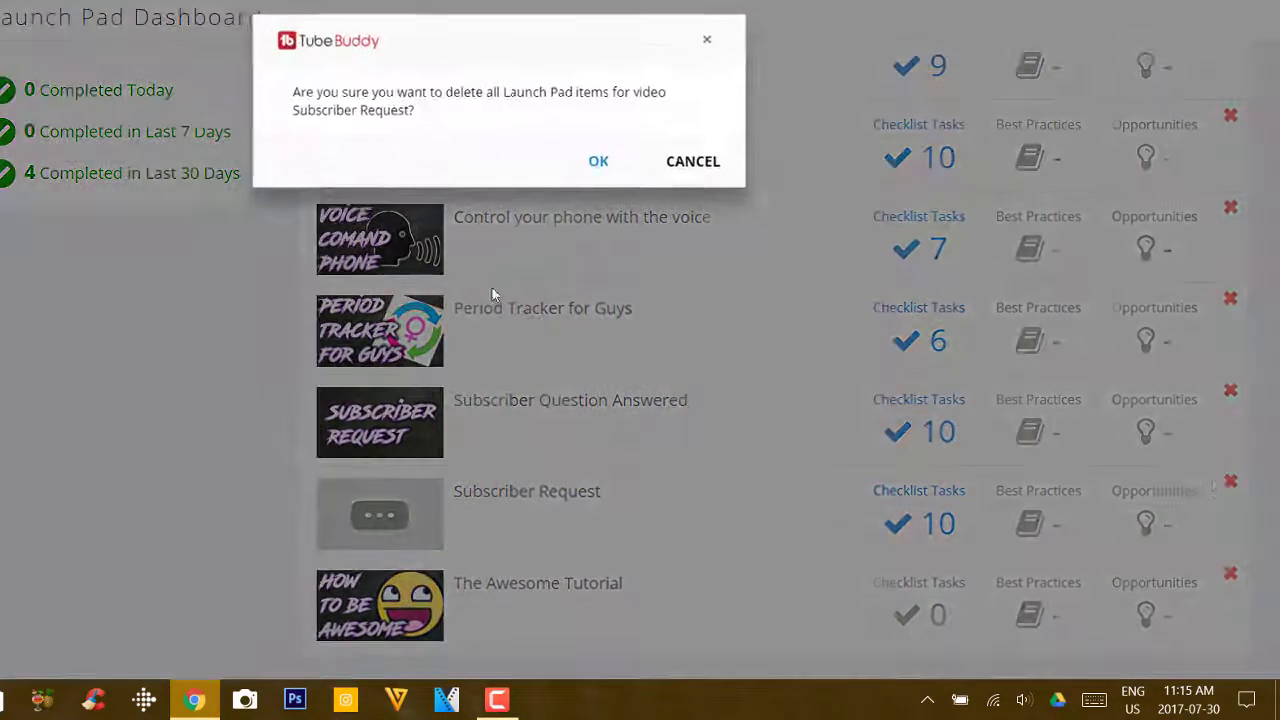
pyautogui.click(598, 164)
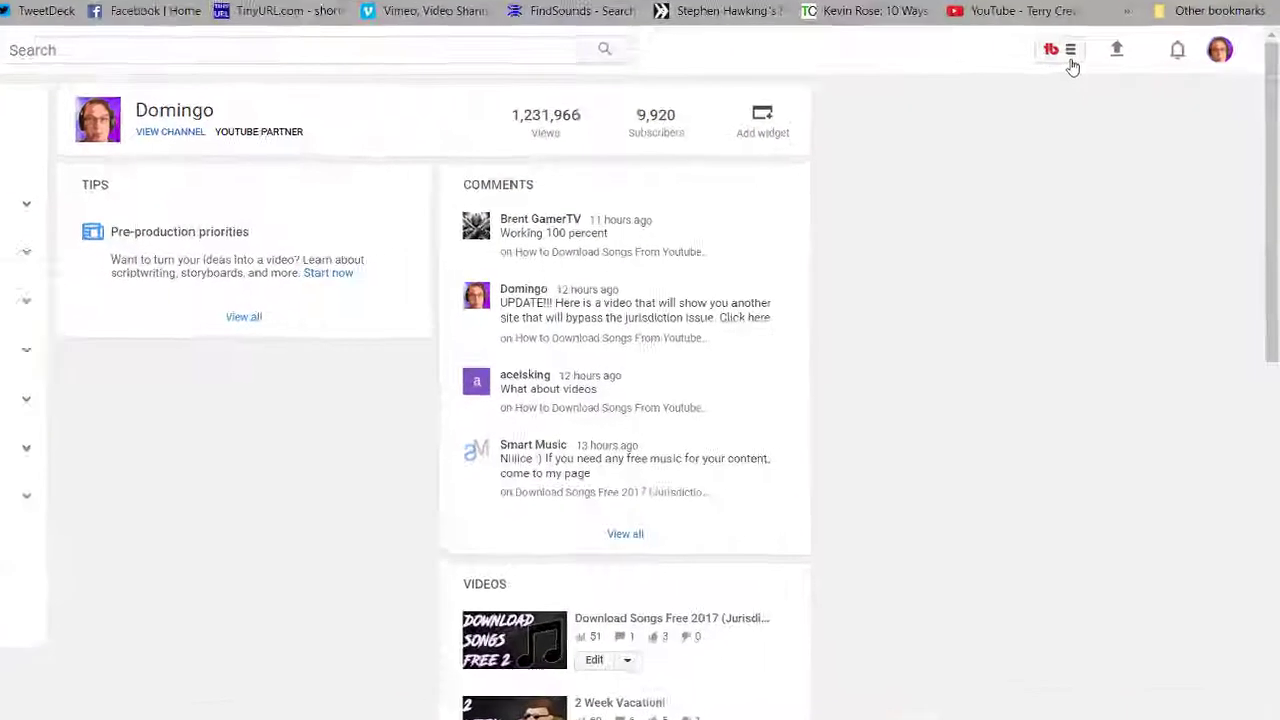
# Step: Open the My Videos page through TubeBuddy's quick links on YouTube
pyautogui.click(1090, 97)
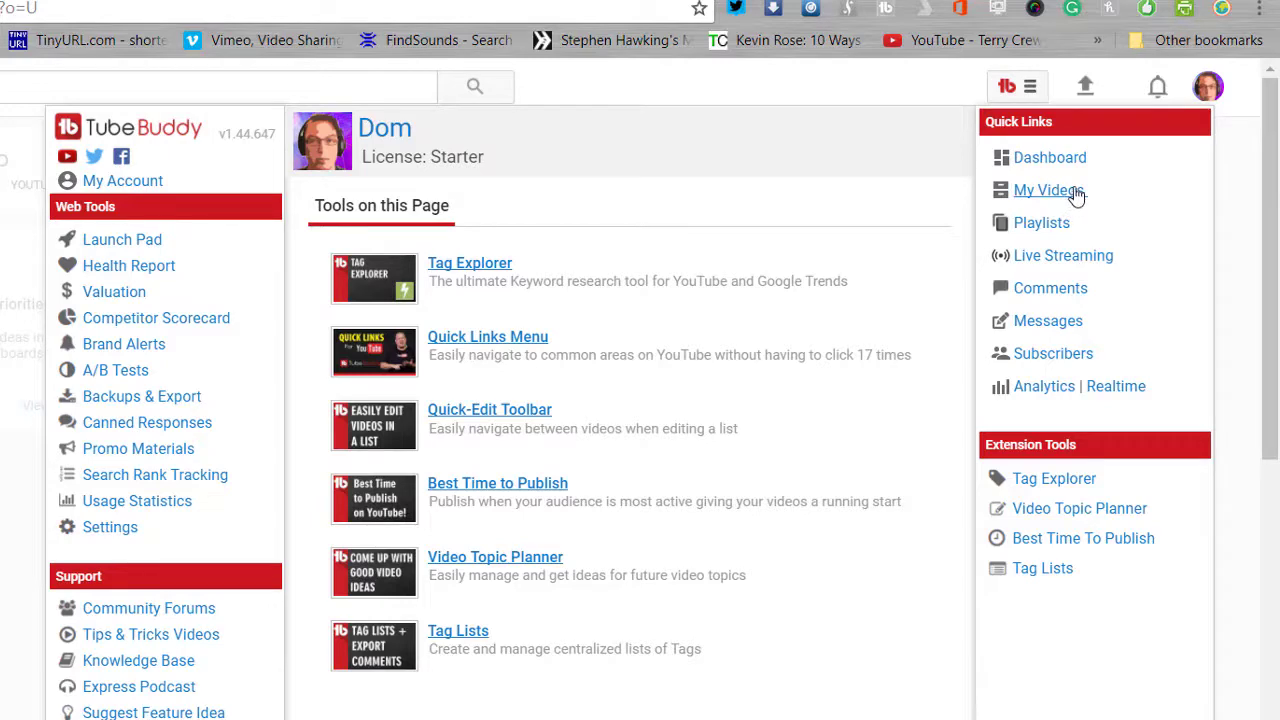
pyautogui.click(1060, 193)
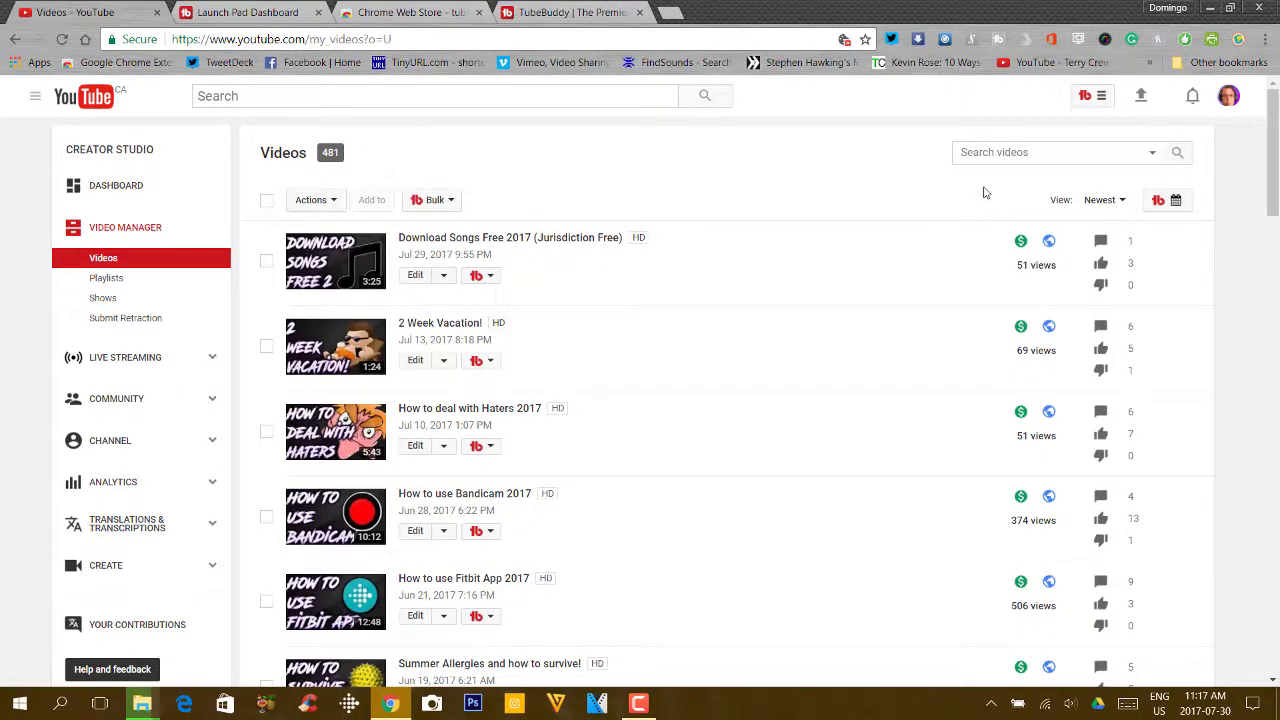
pyautogui.click(1098, 107)
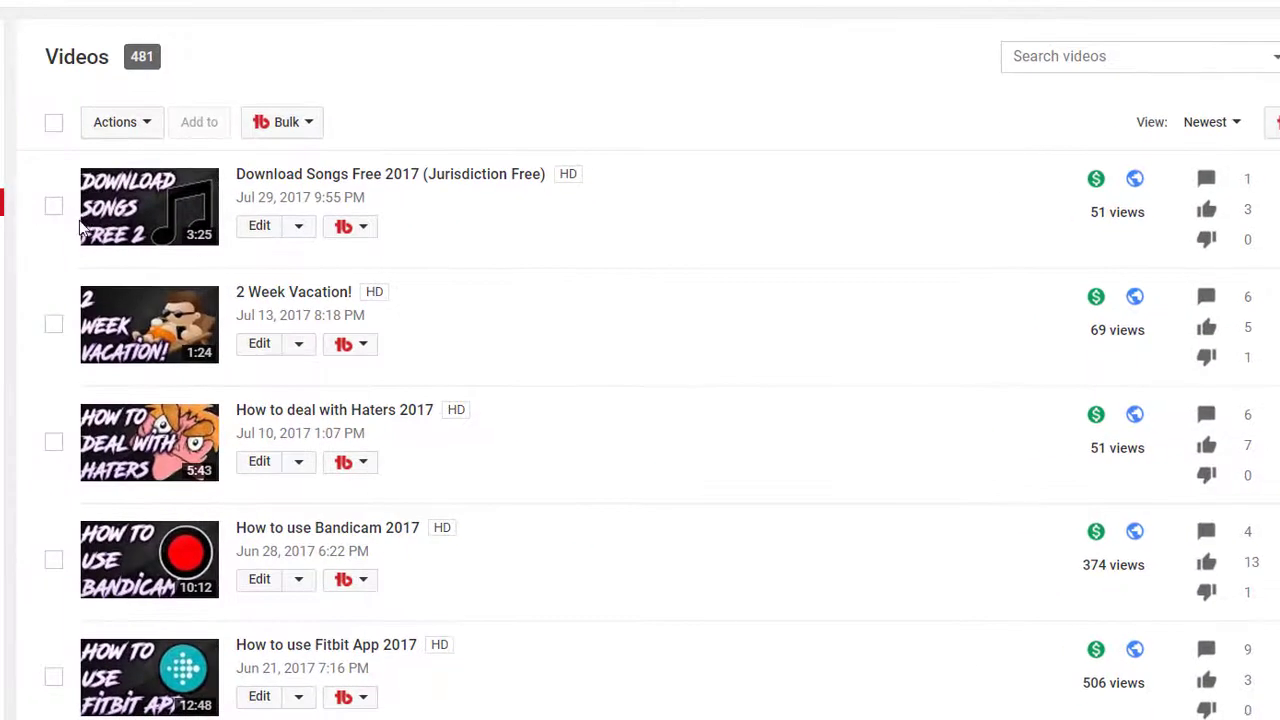
# Step: Go to page 3 of the channel's video list and locate the video "World's Greatest Plank!"
pyautogui.scroll(-1, 1186, 129)
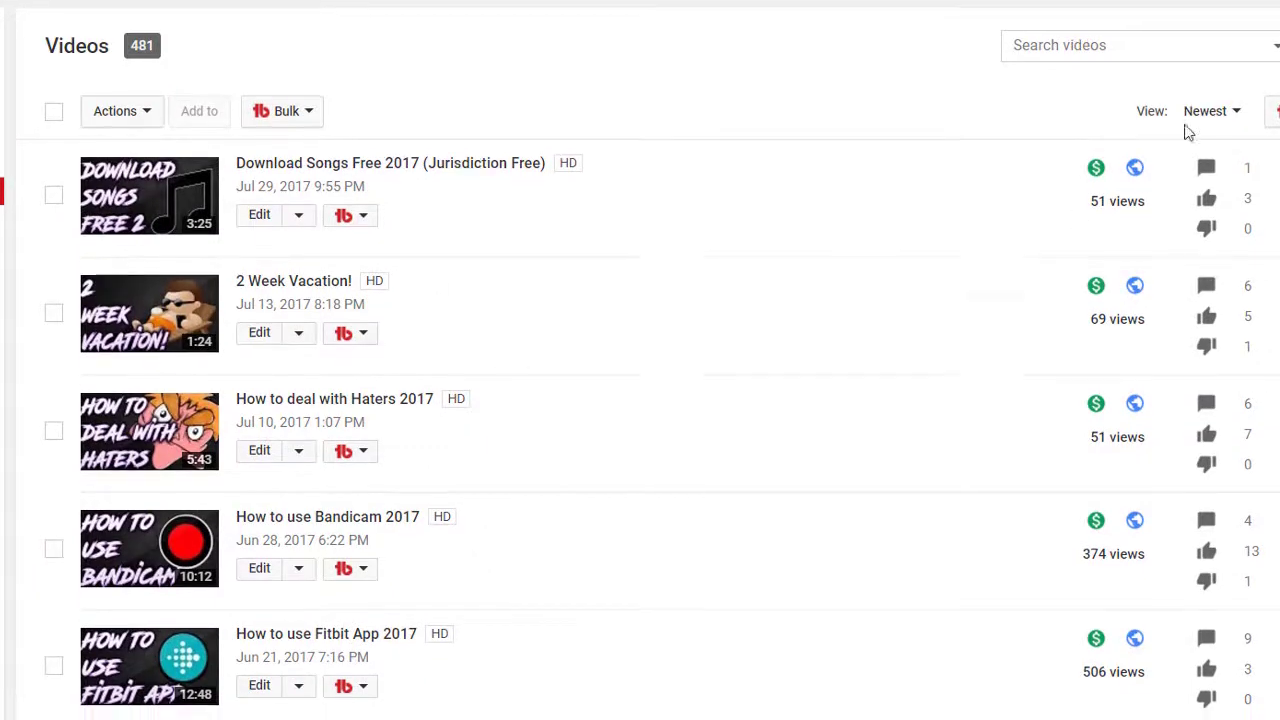
pyautogui.scroll(-16, 640, 360)
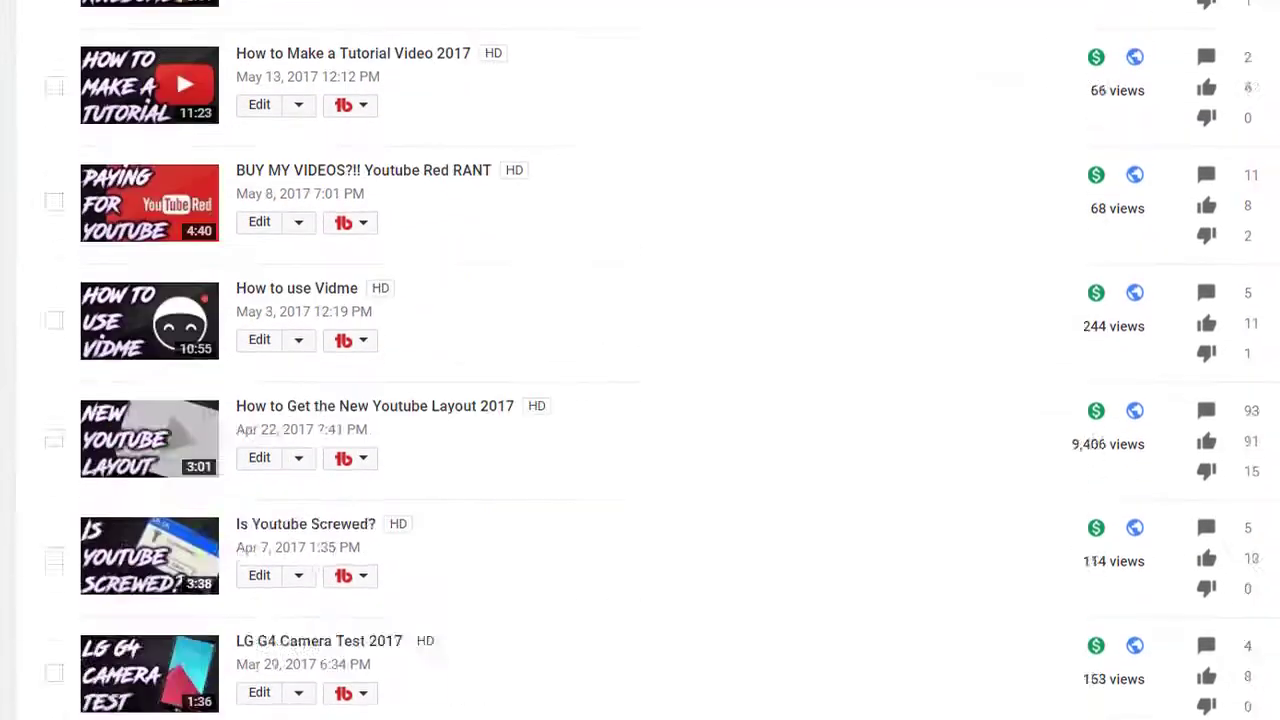
pyautogui.scroll(-5, 640, 360)
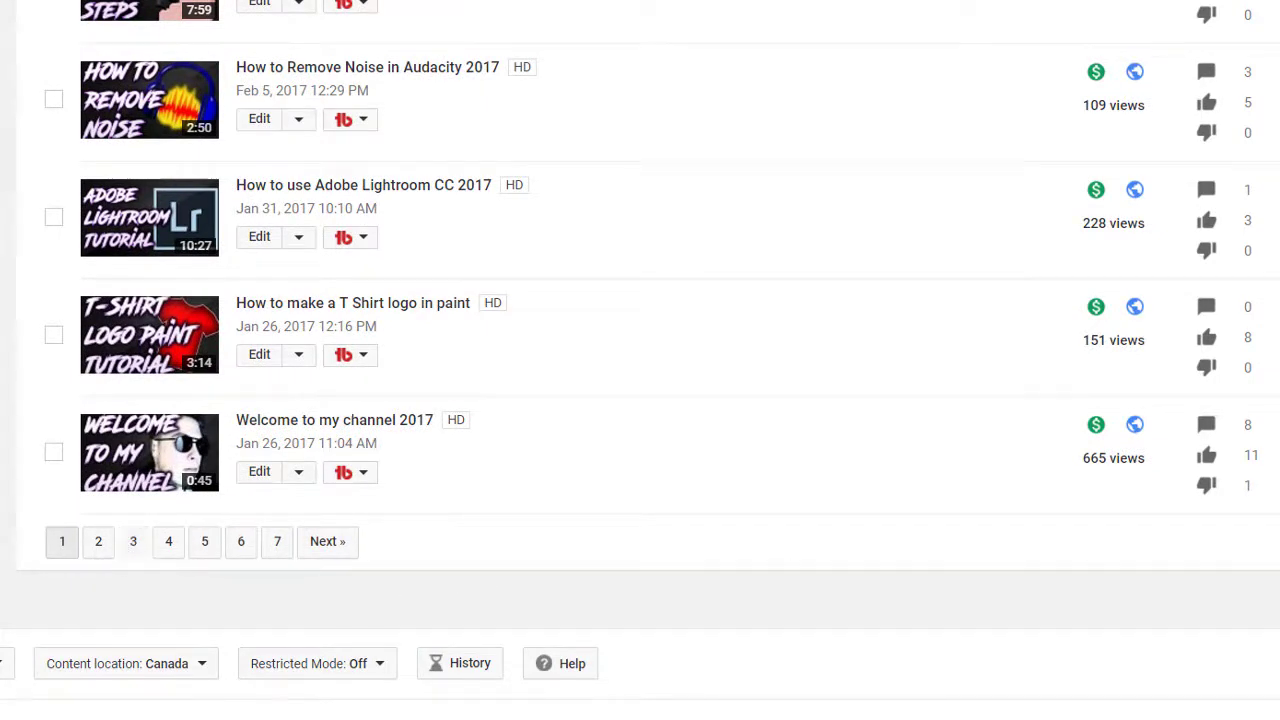
pyautogui.click(133, 541)
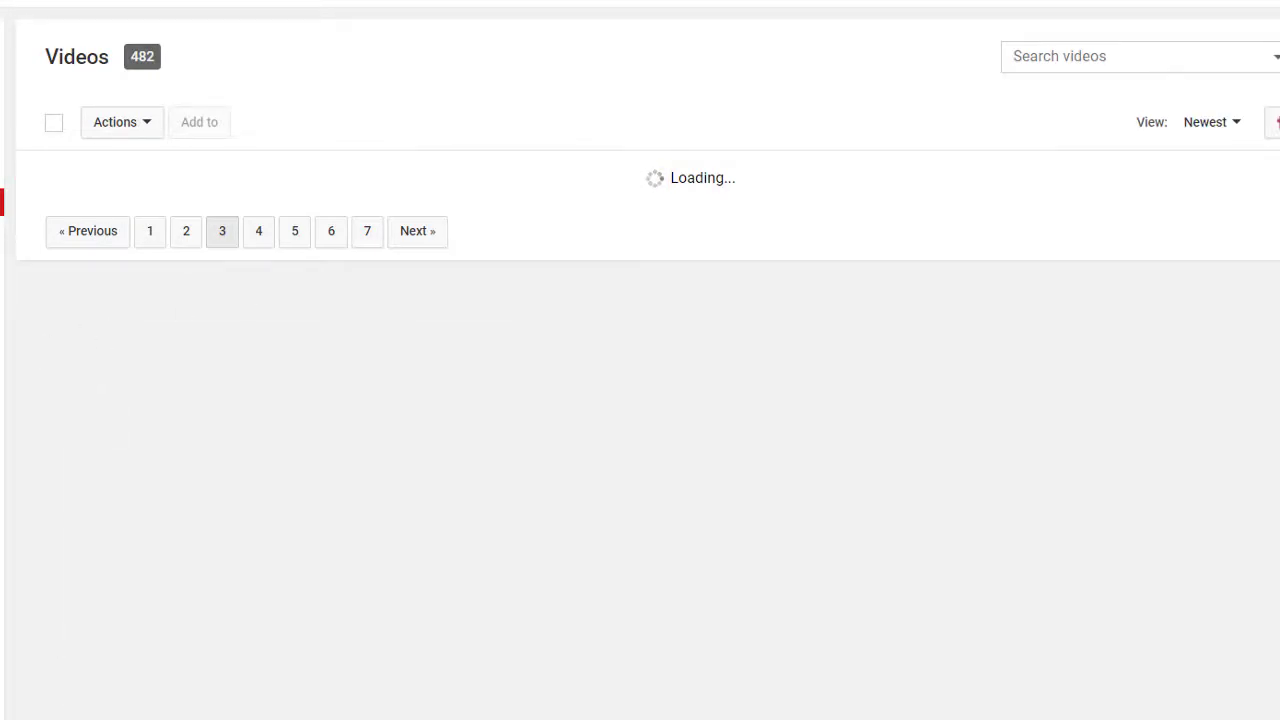
pyautogui.scroll(-3, 1166, 89)
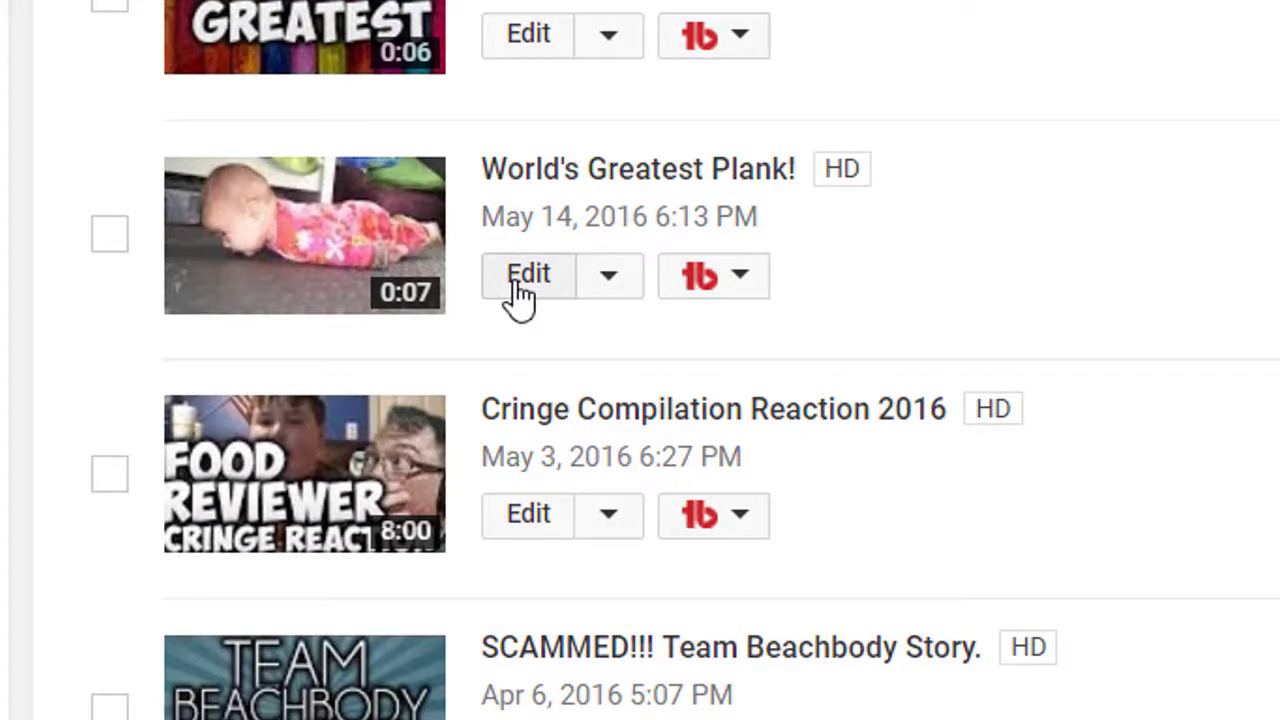
# Step: Examine TubeBuddy's Tools, Quick Links and Launch Pad options for the video "World's Greatest Plank!"
pyautogui.click(705, 292)
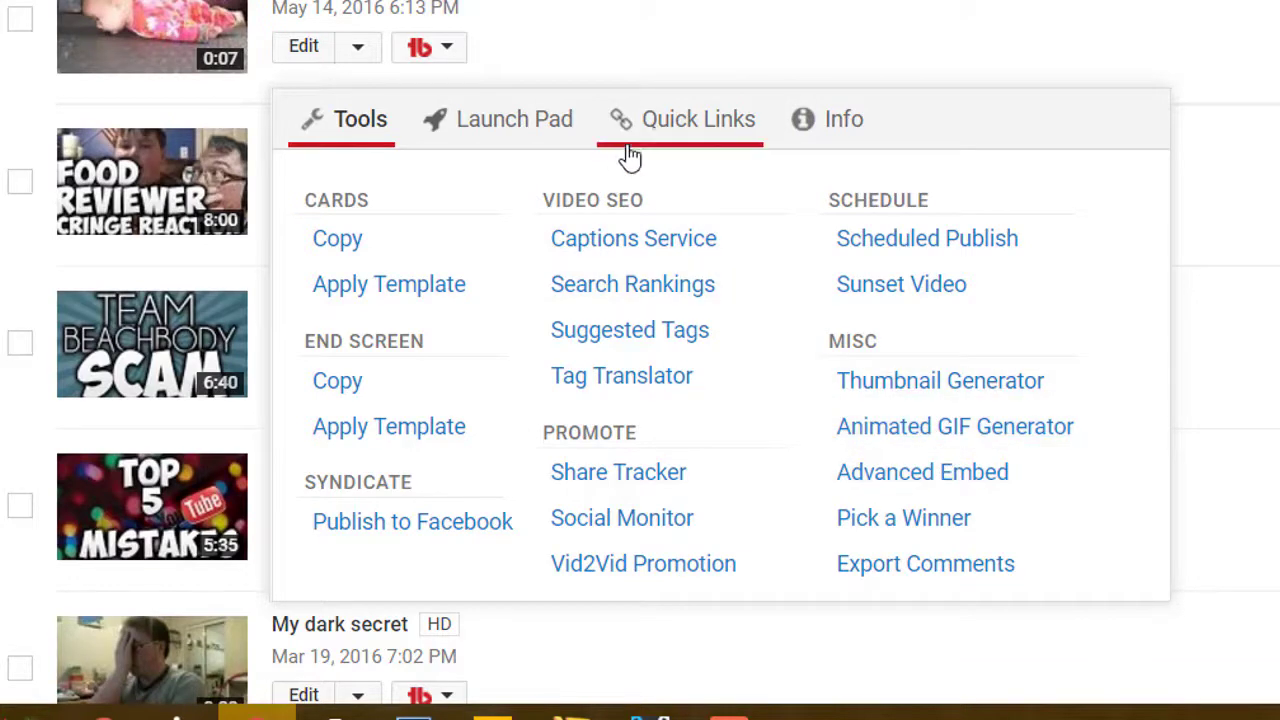
pyautogui.click(660, 132)
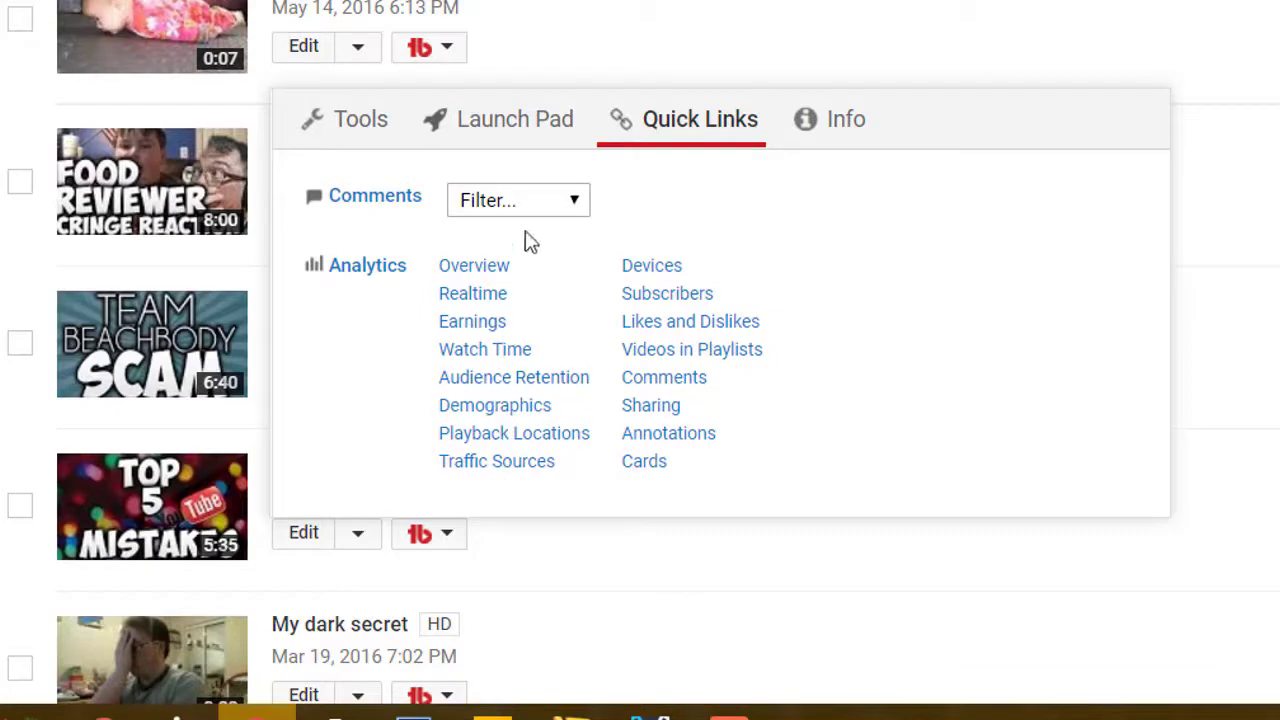
pyautogui.click(531, 143)
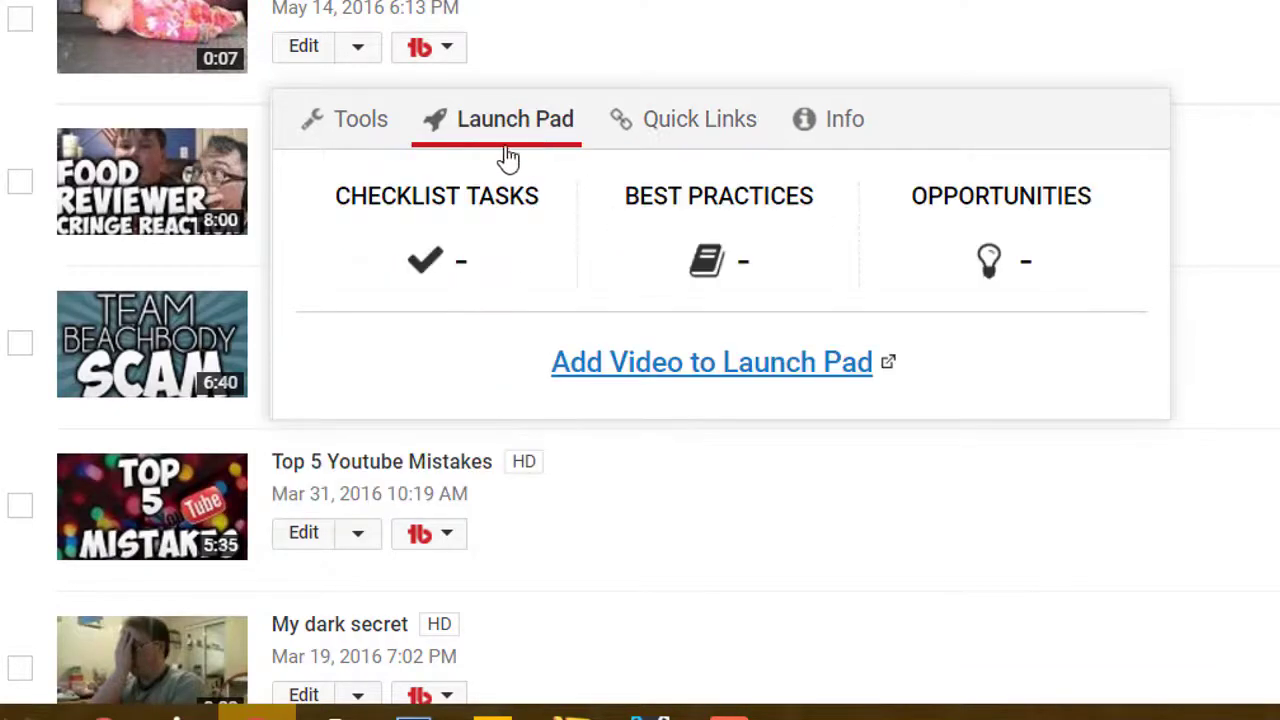
pyautogui.click(342, 123)
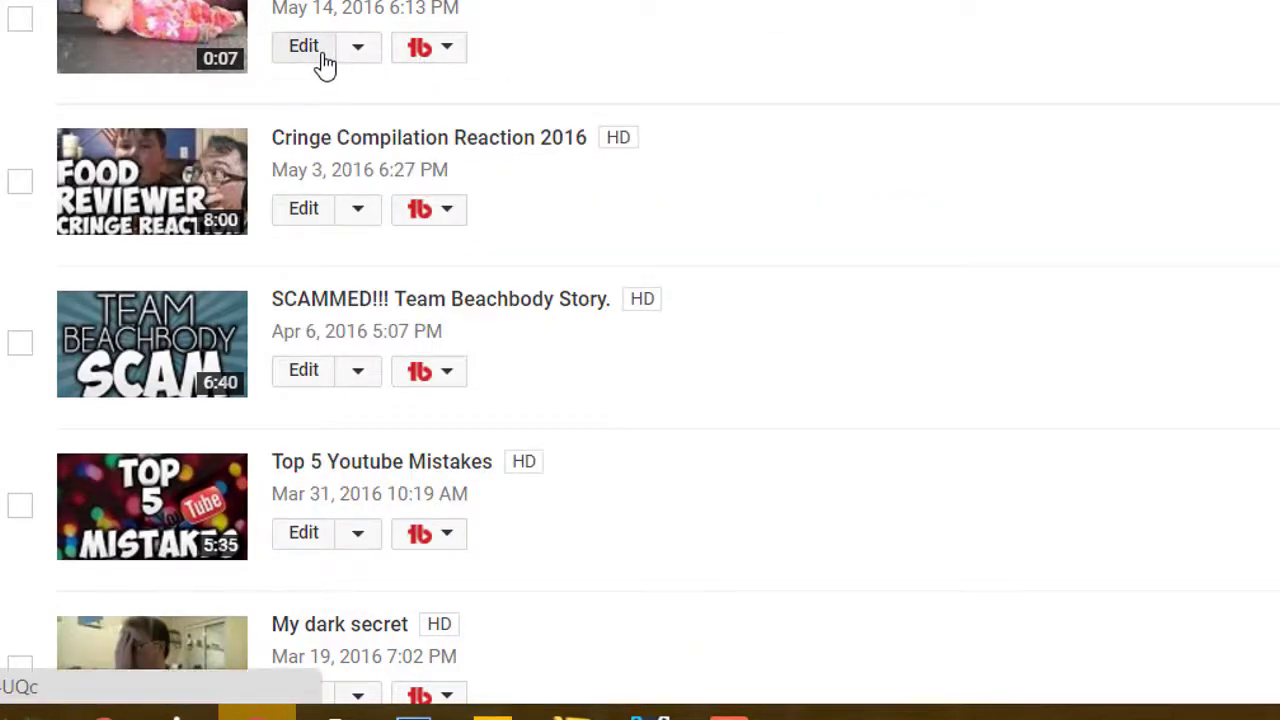
# Step: Open "World's Greatest Plank!" for editing and start TubeBuddy's Thumbnail Generator for it
pyautogui.click(324, 60)
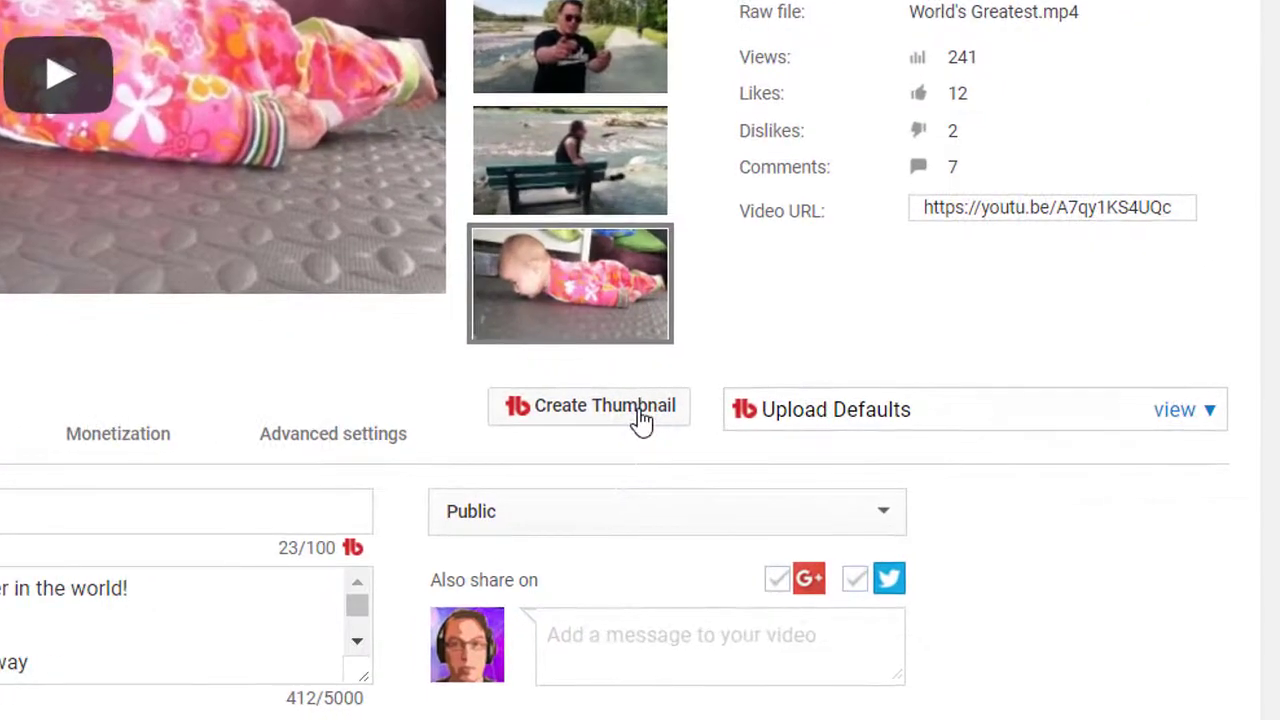
pyautogui.click(641, 420)
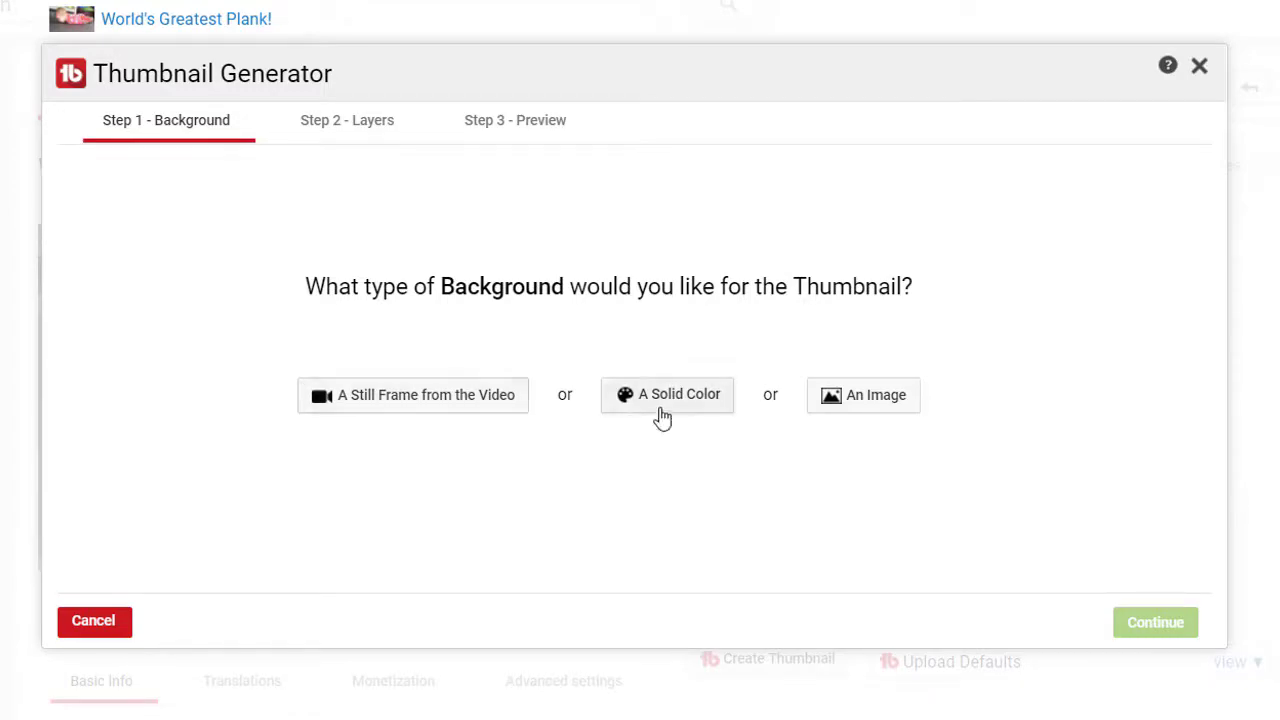
# Step: Choose an image as the thumbnail's background type and browse the available background images
pyautogui.click(876, 400)
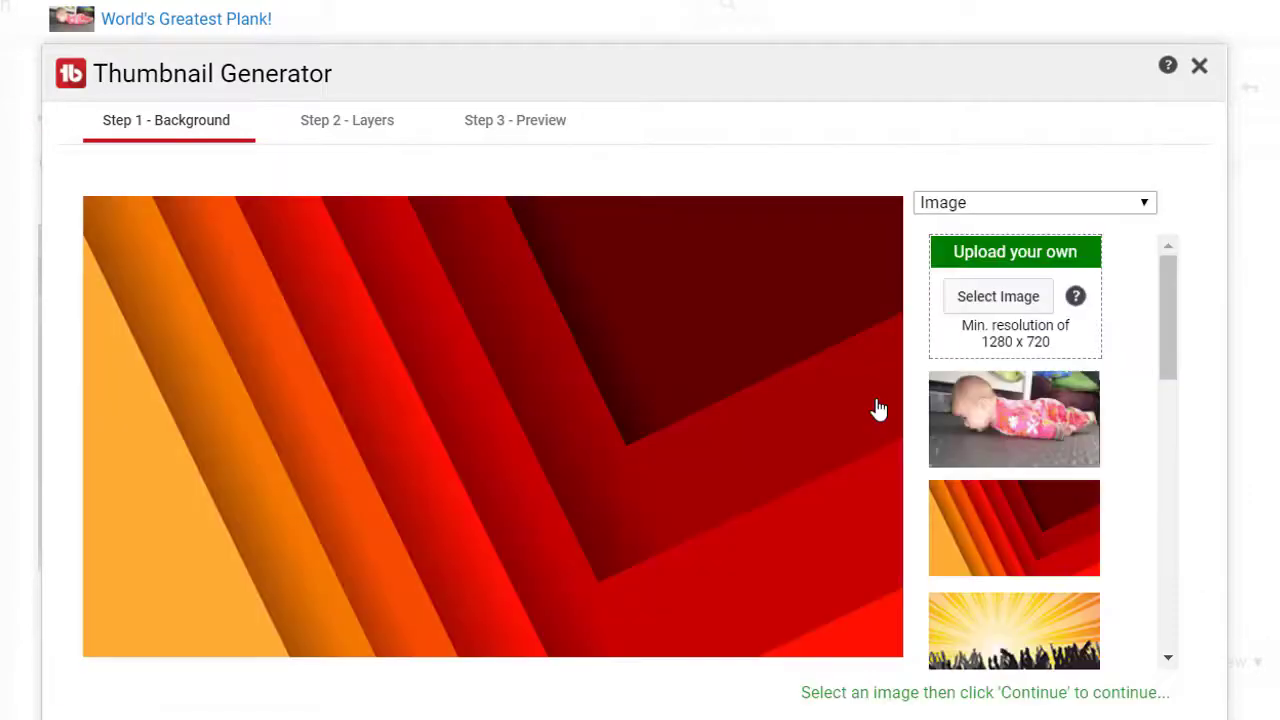
pyautogui.moveTo(1177, 320); pyautogui.dragTo(1152, 290)
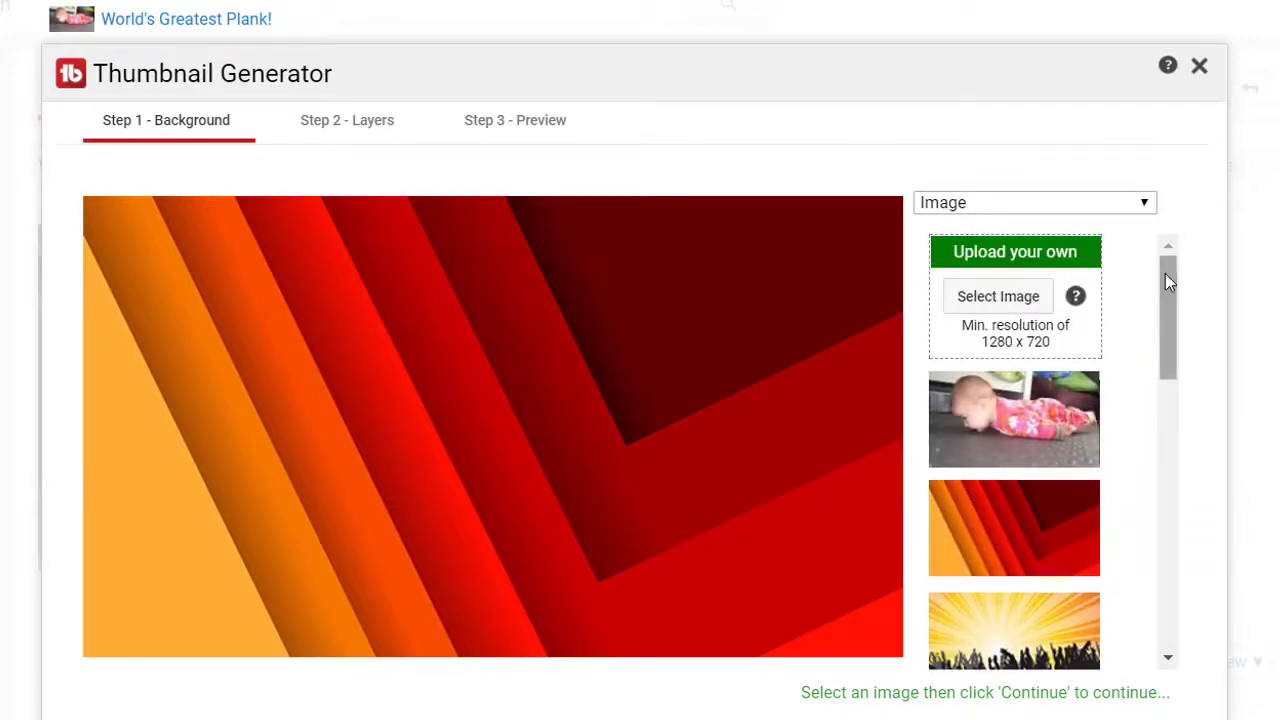
pyautogui.scroll(-2, 1172, 380)
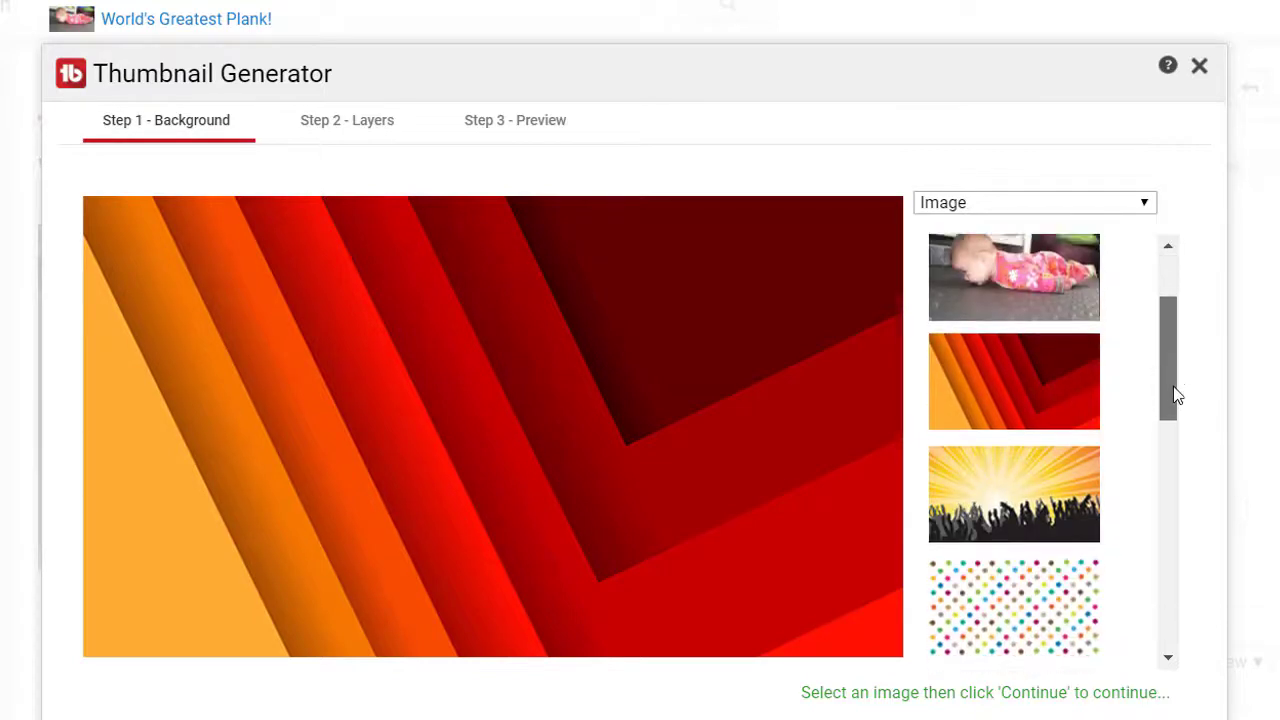
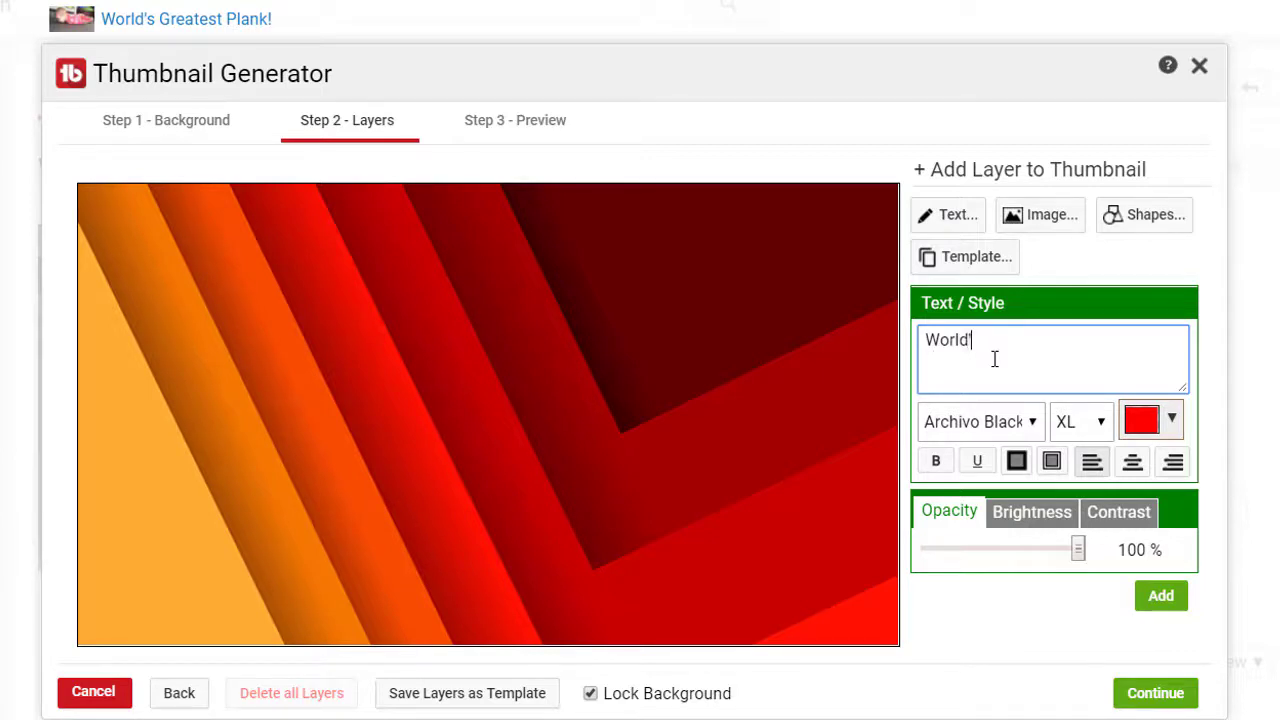
# Step: Enter "World's Greatest Nipup" as the text layer's wording and look through the available fonts, keeping Archivo Black
pyautogui.write('est Nipup')
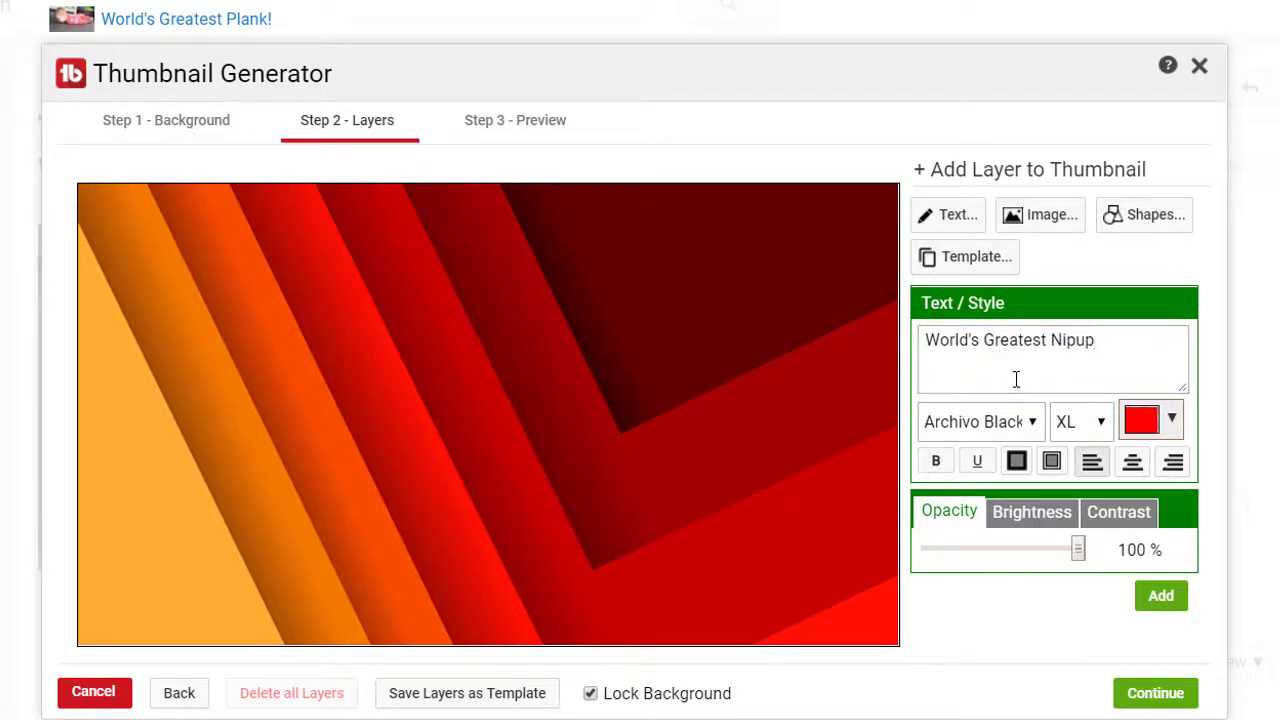
pyautogui.click(1027, 428)
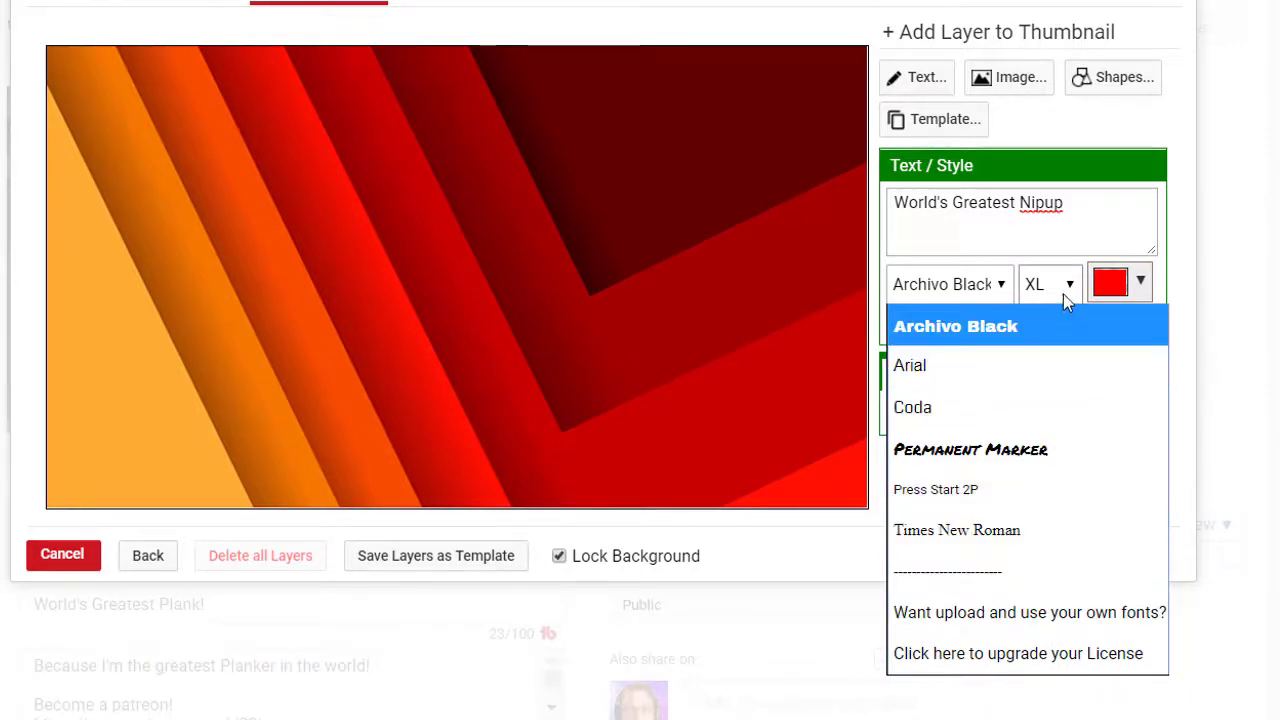
pyautogui.click(1177, 358)
# Step: Give the text the colour #fdfdfd with bold and underline, and add it to the thumbnail as a layer
pyautogui.click(1131, 288)
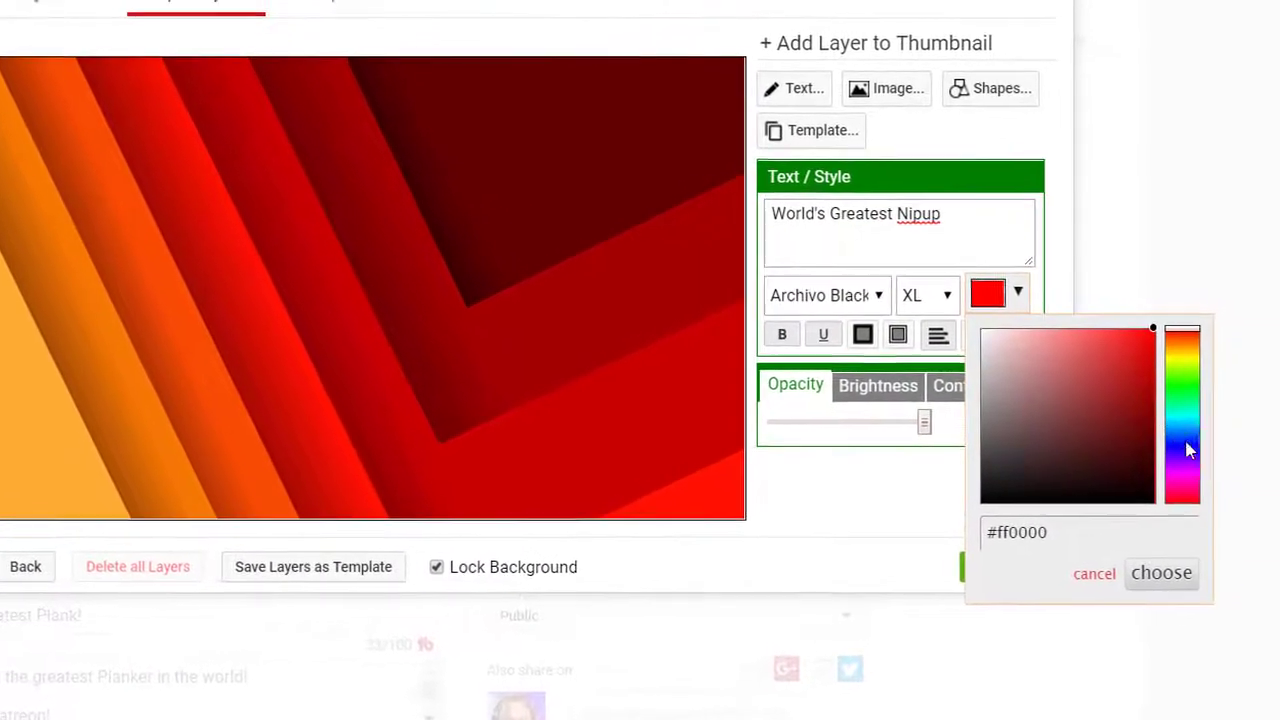
pyautogui.click(1172, 447)
pyautogui.click(1125, 416)
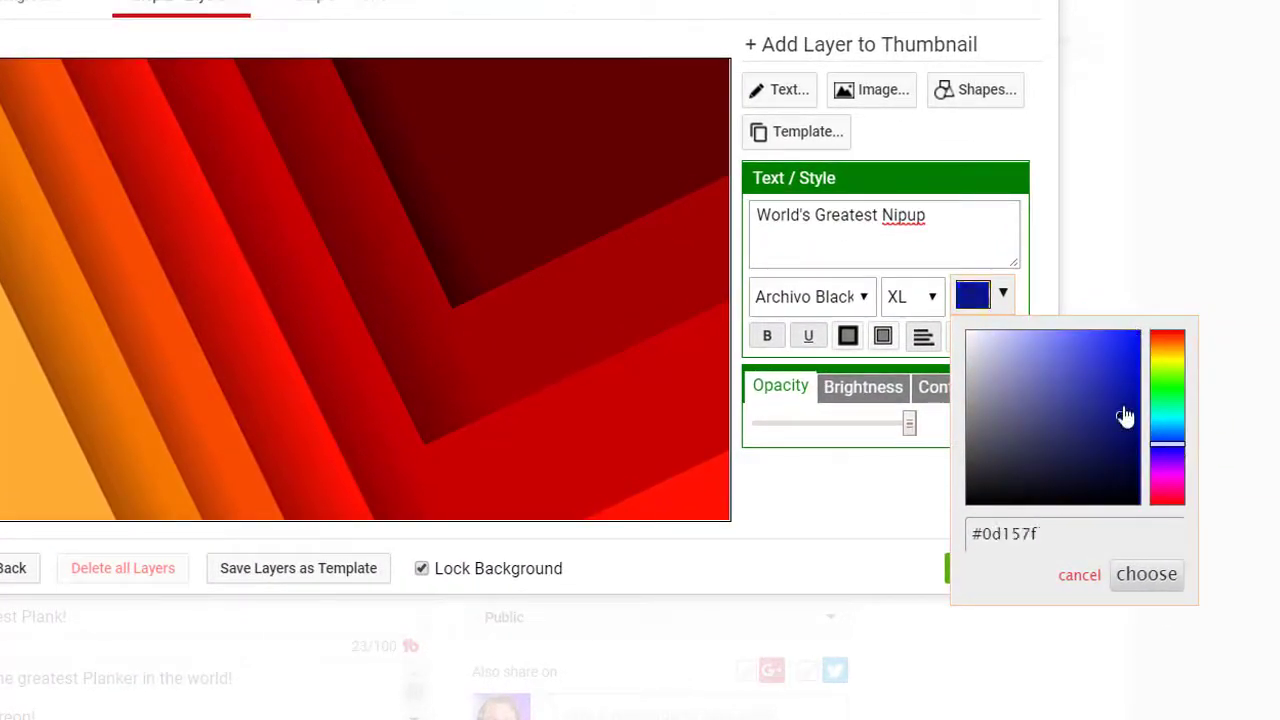
pyautogui.moveTo(1125, 416)
pyautogui.mouseDown()
pyautogui.moveTo(1066, 349)
pyautogui.moveTo(991, 363)
pyautogui.moveTo(1031, 409)
pyautogui.moveTo(1095, 395)
pyautogui.mouseUp()
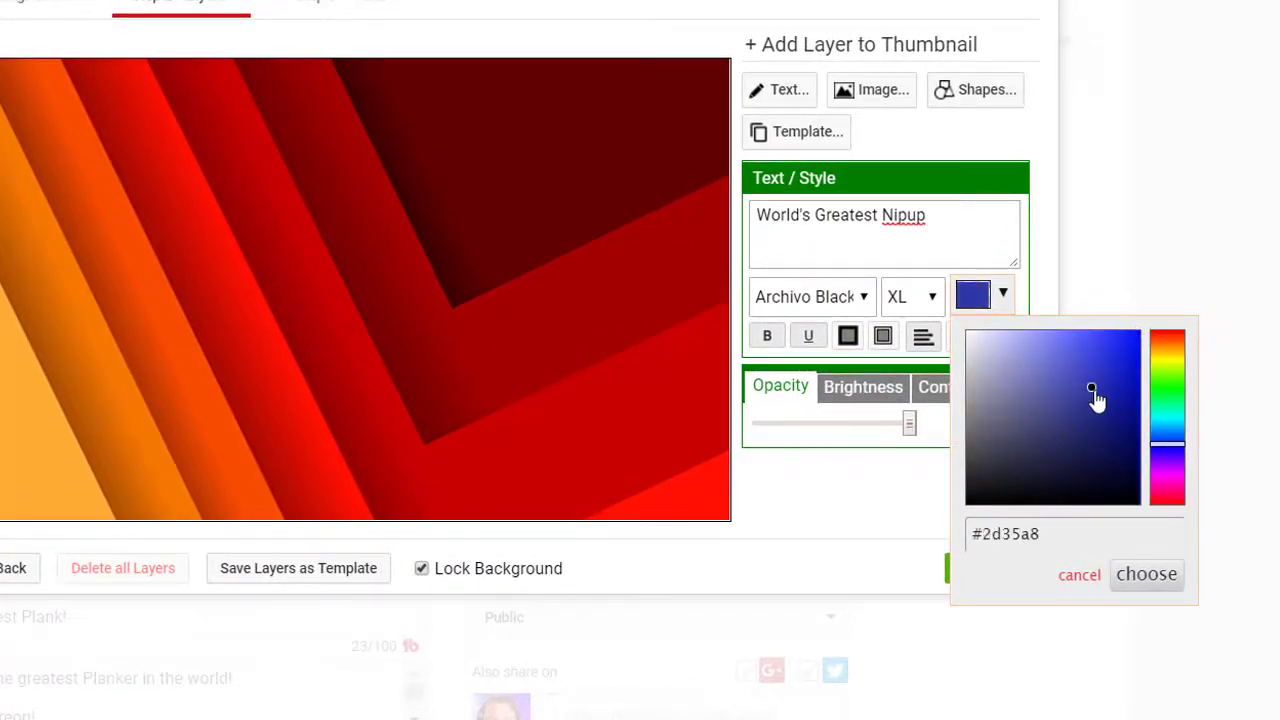
pyautogui.moveTo(1173, 447); pyautogui.dragTo(1163, 346)
pyautogui.moveTo(1111, 397)
pyautogui.mouseDown()
pyautogui.moveTo(1131, 345)
pyautogui.moveTo(963, 334)
pyautogui.mouseUp()
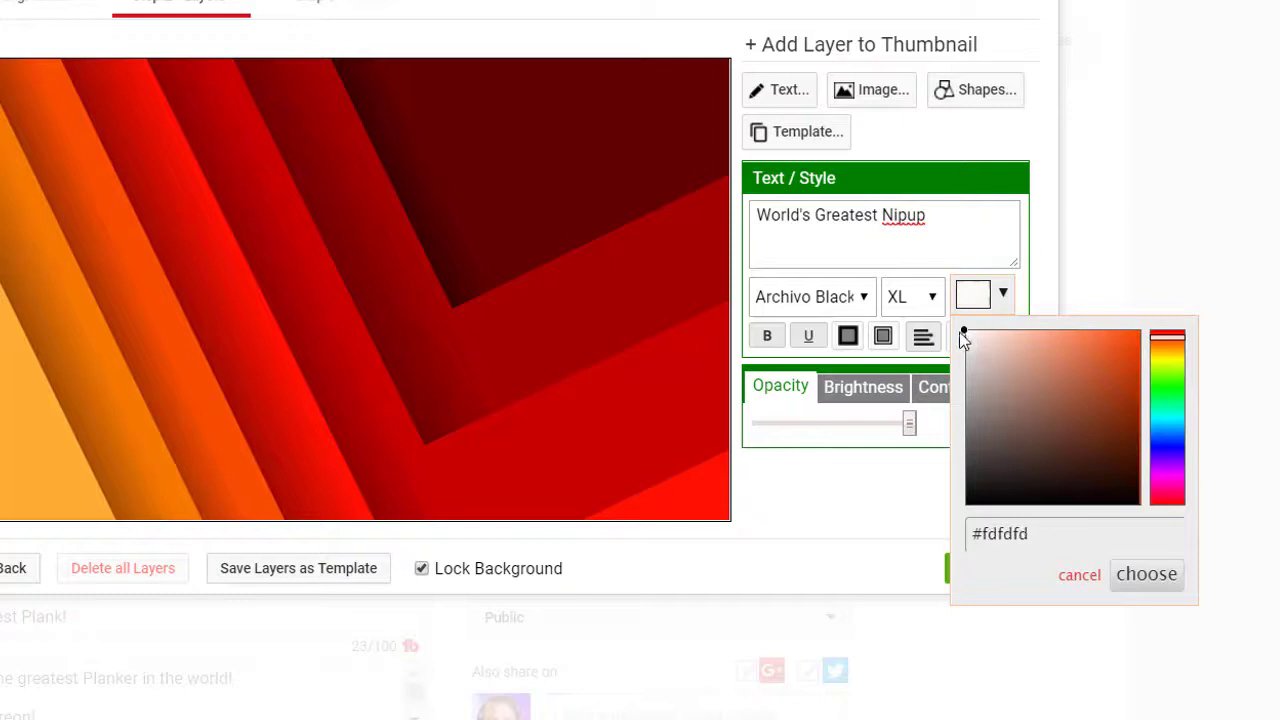
pyautogui.click(1131, 571)
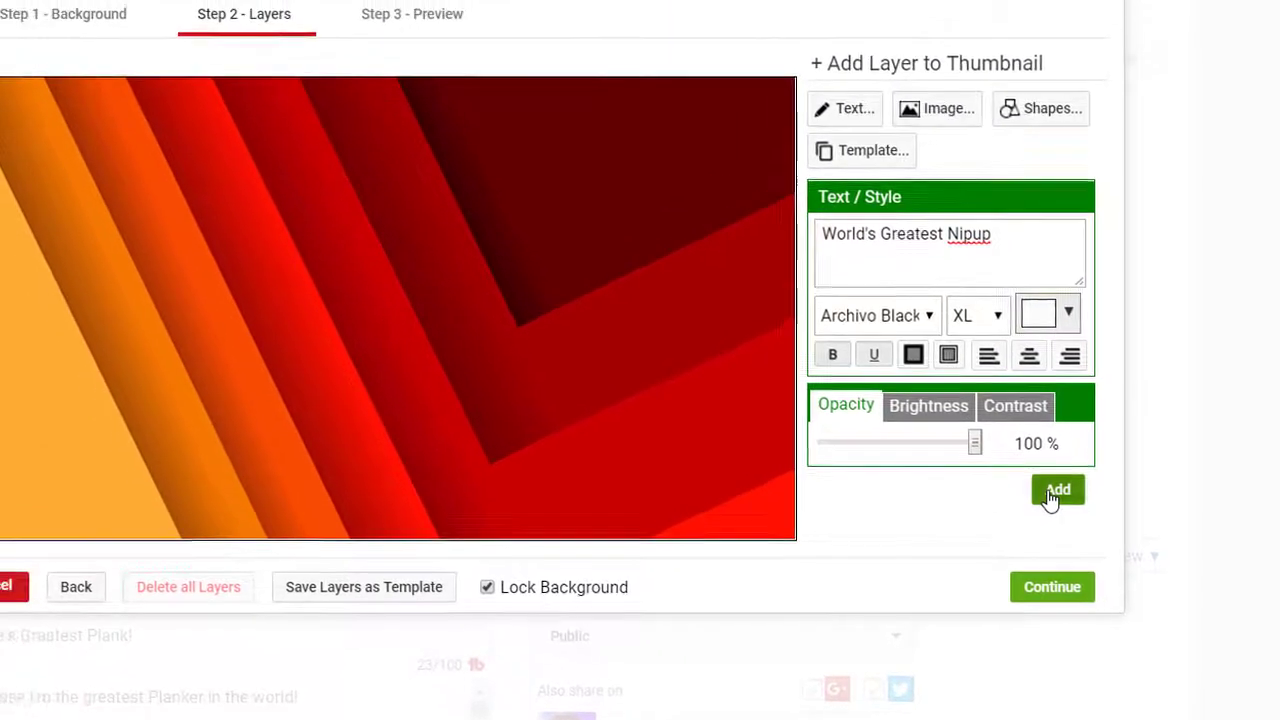
pyautogui.click(1052, 497)
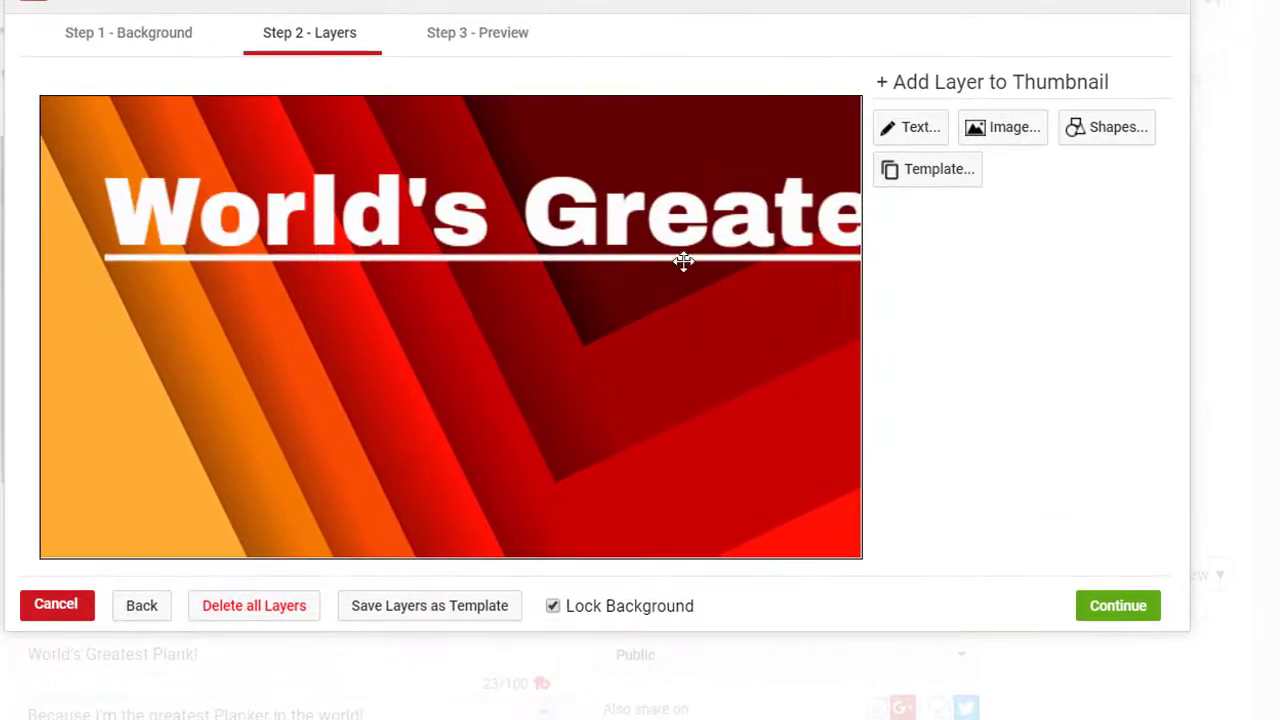
# Step: Break the text layer into three lines, "World's", "Greatest" and "Nipup", and position it along the thumbnail's left edge
pyautogui.moveTo(586, 235); pyautogui.dragTo(582, 292)
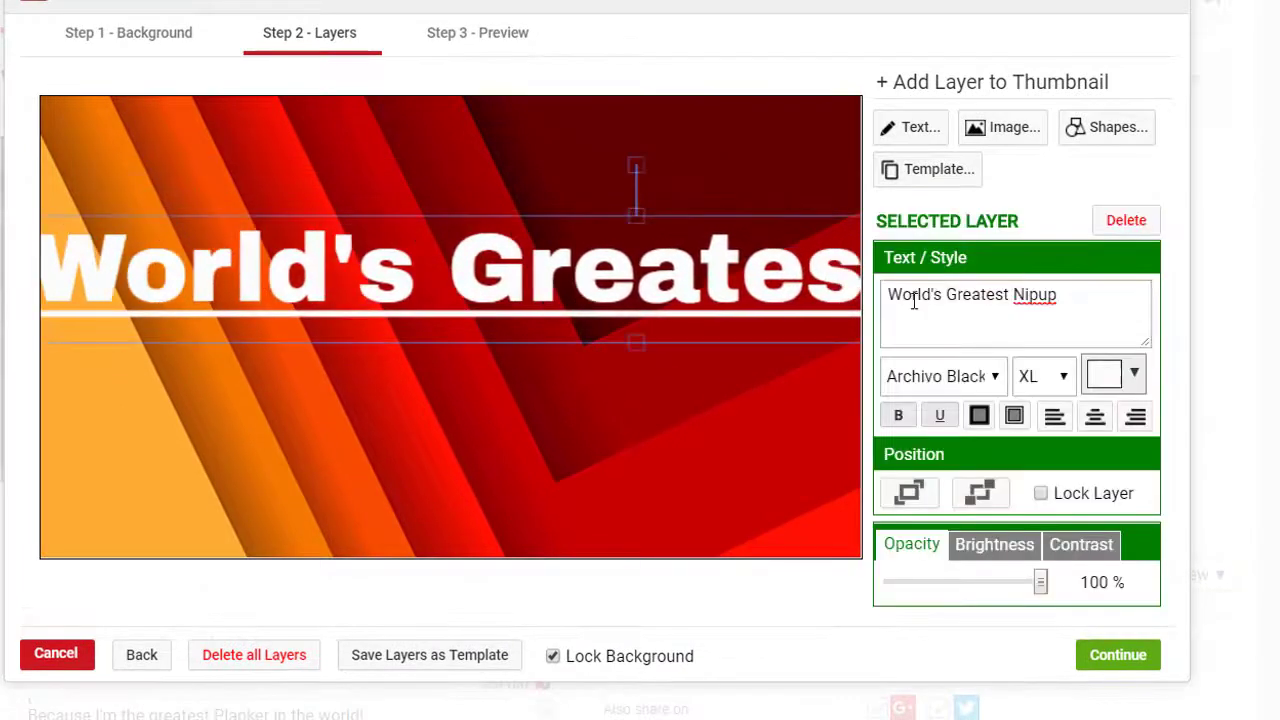
pyautogui.click(1013, 295)
pyautogui.press('Return')
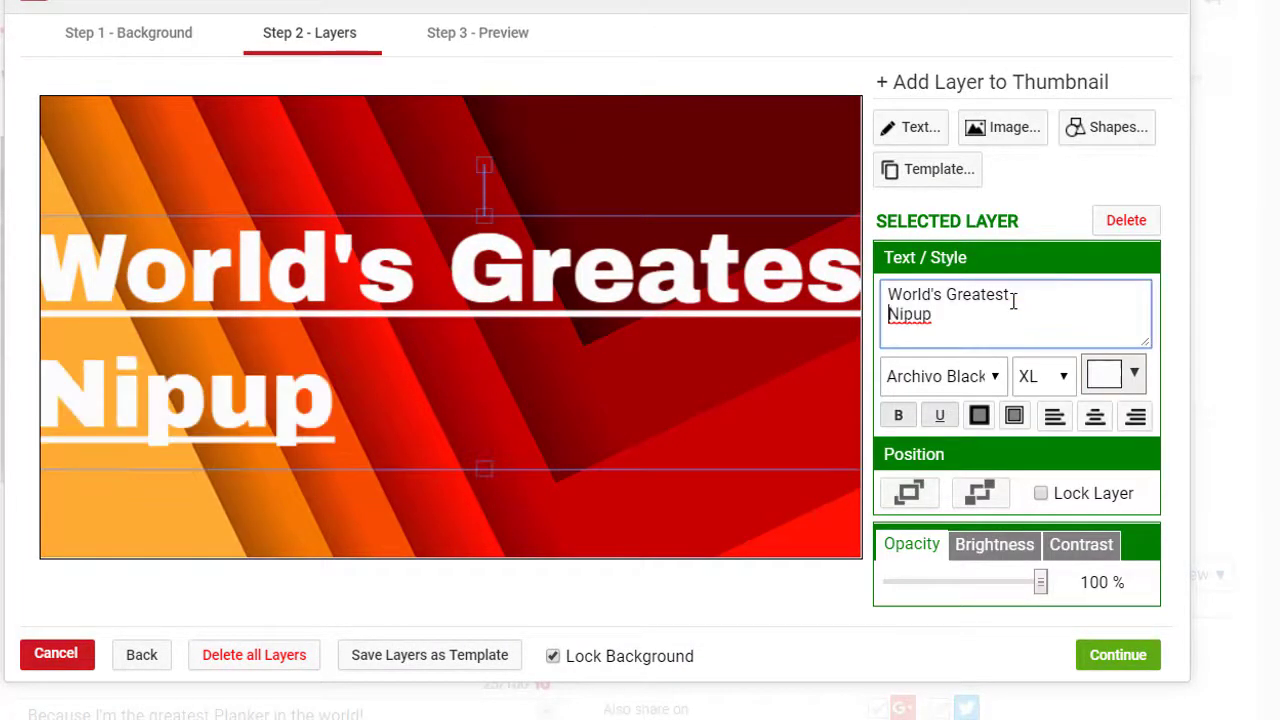
pyautogui.click(945, 295)
pyautogui.press('Return')
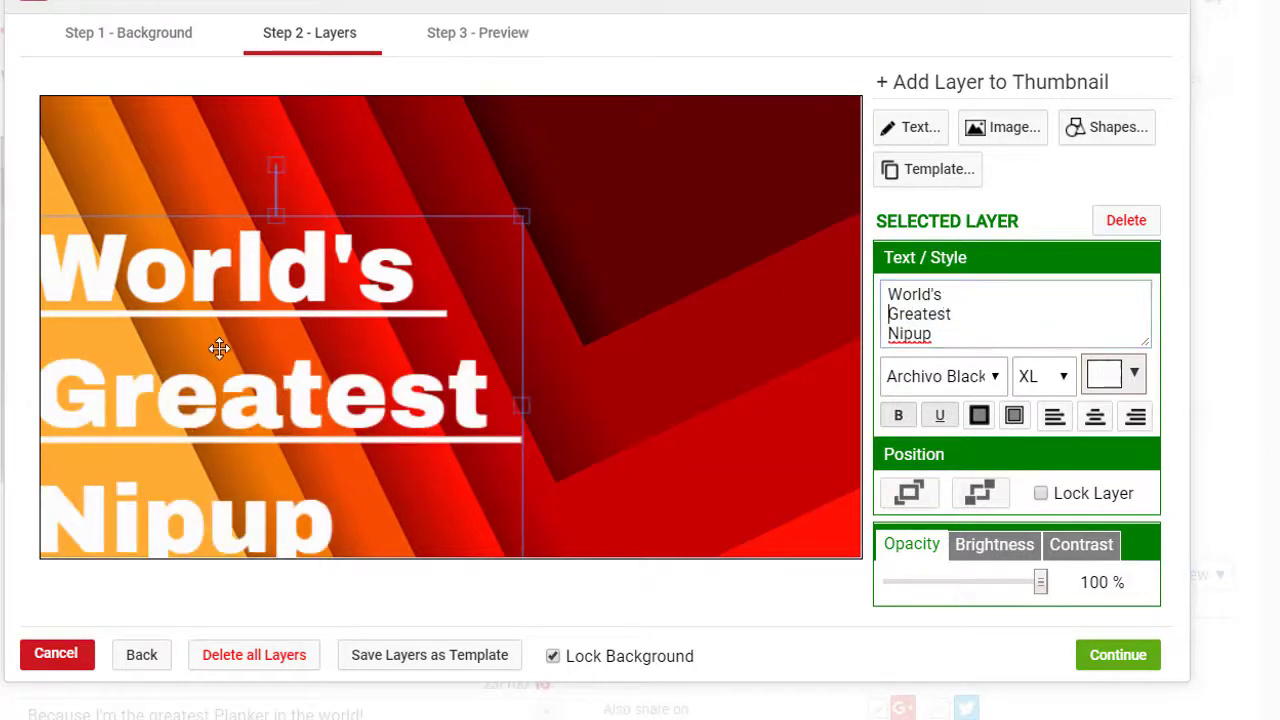
pyautogui.moveTo(237, 294)
pyautogui.mouseDown()
pyautogui.moveTo(263, 266)
pyautogui.moveTo(250, 277)
pyautogui.mouseUp()
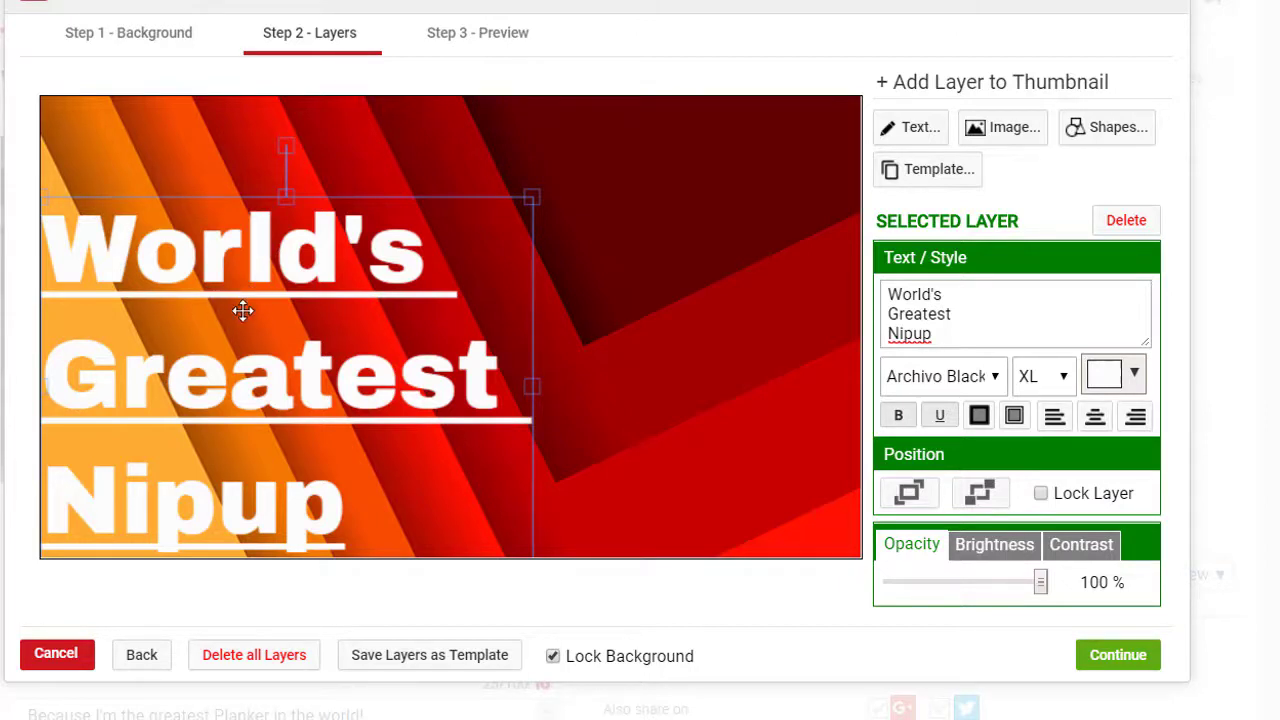
# Step: Add the custom portrait image to the thumbnail as an image layer
pyautogui.click(996, 142)
pyautogui.click(940, 307)
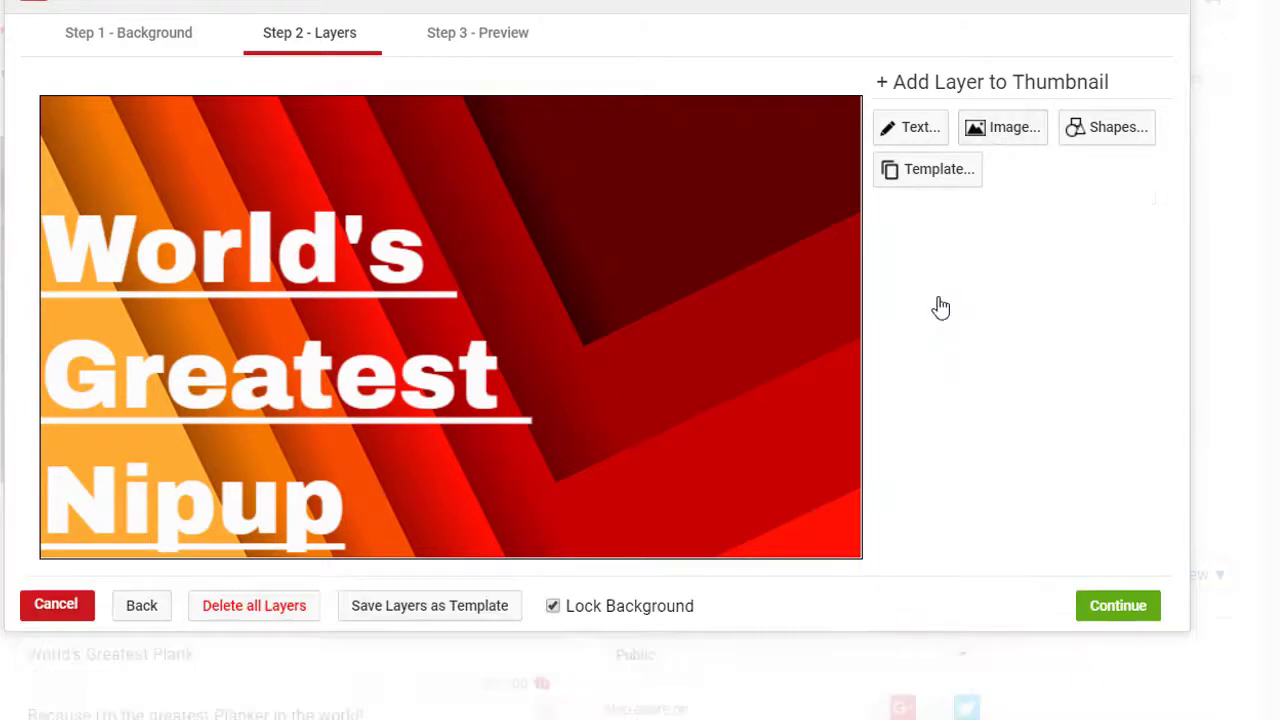
pyautogui.click(985, 143)
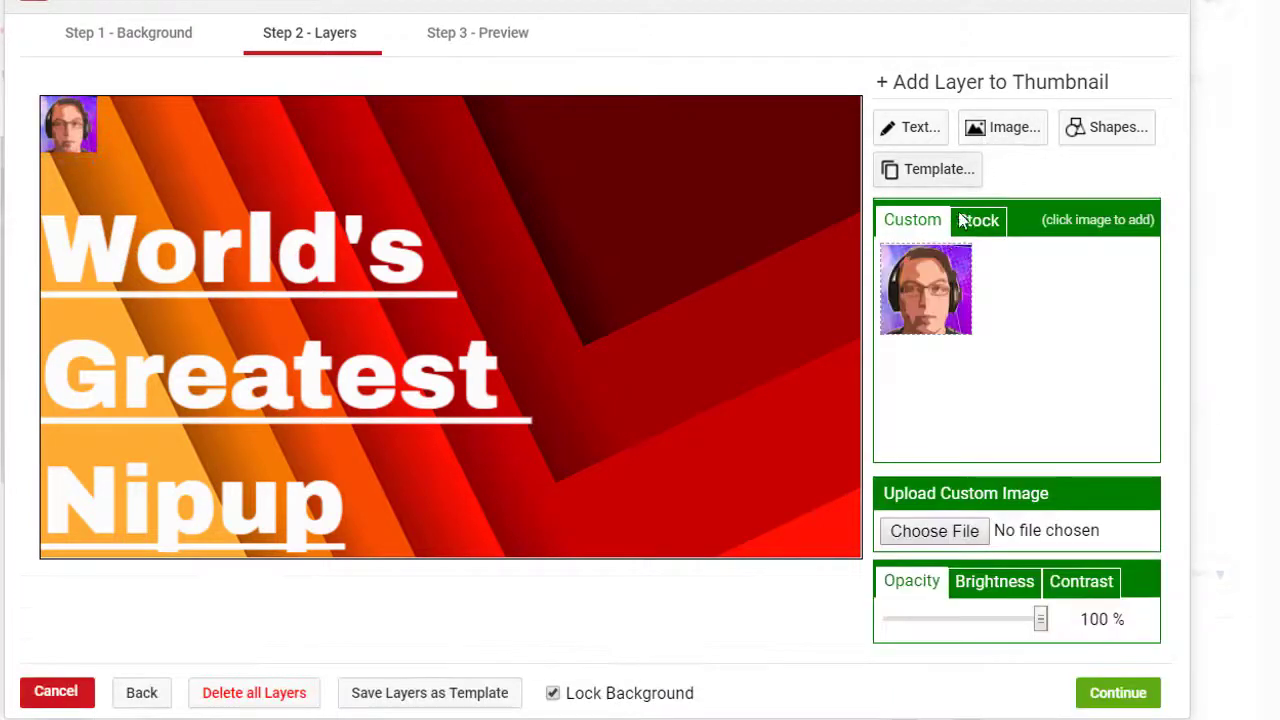
# Step: Preview the finished thumbnail for YouTube, publish it, and reload the video's edit page
pyautogui.click(1108, 683)
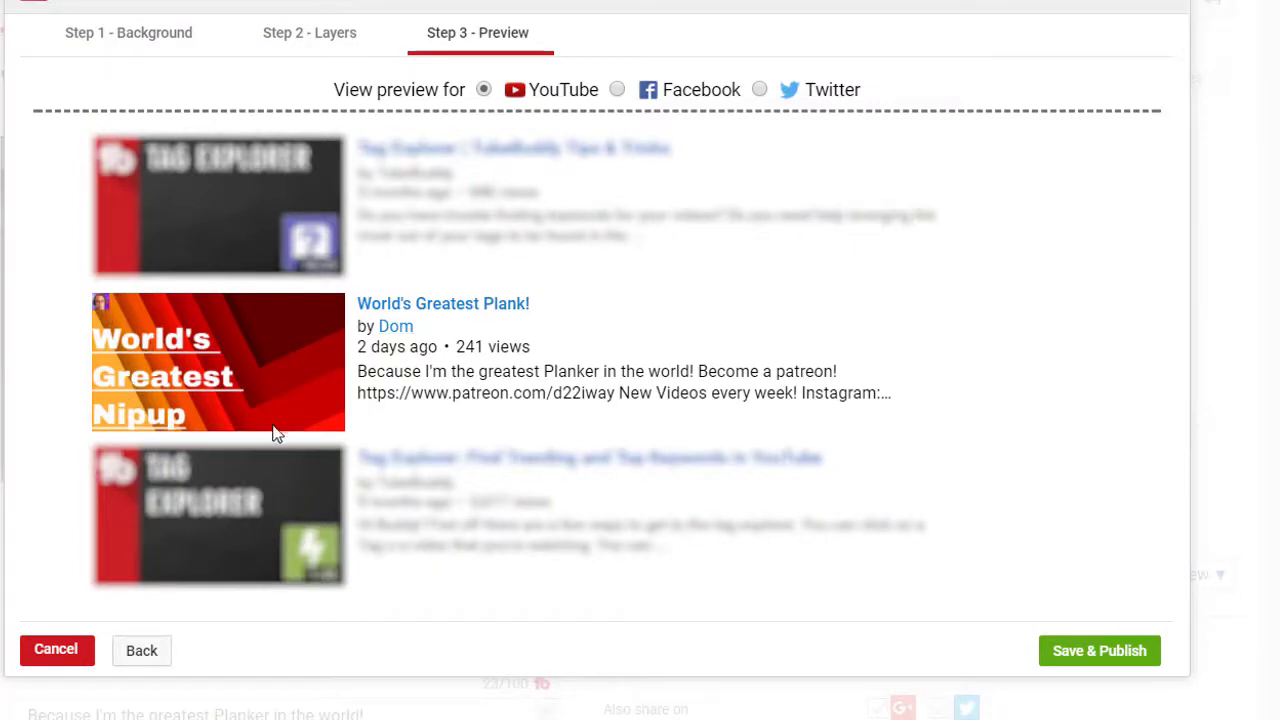
pyautogui.click(1087, 652)
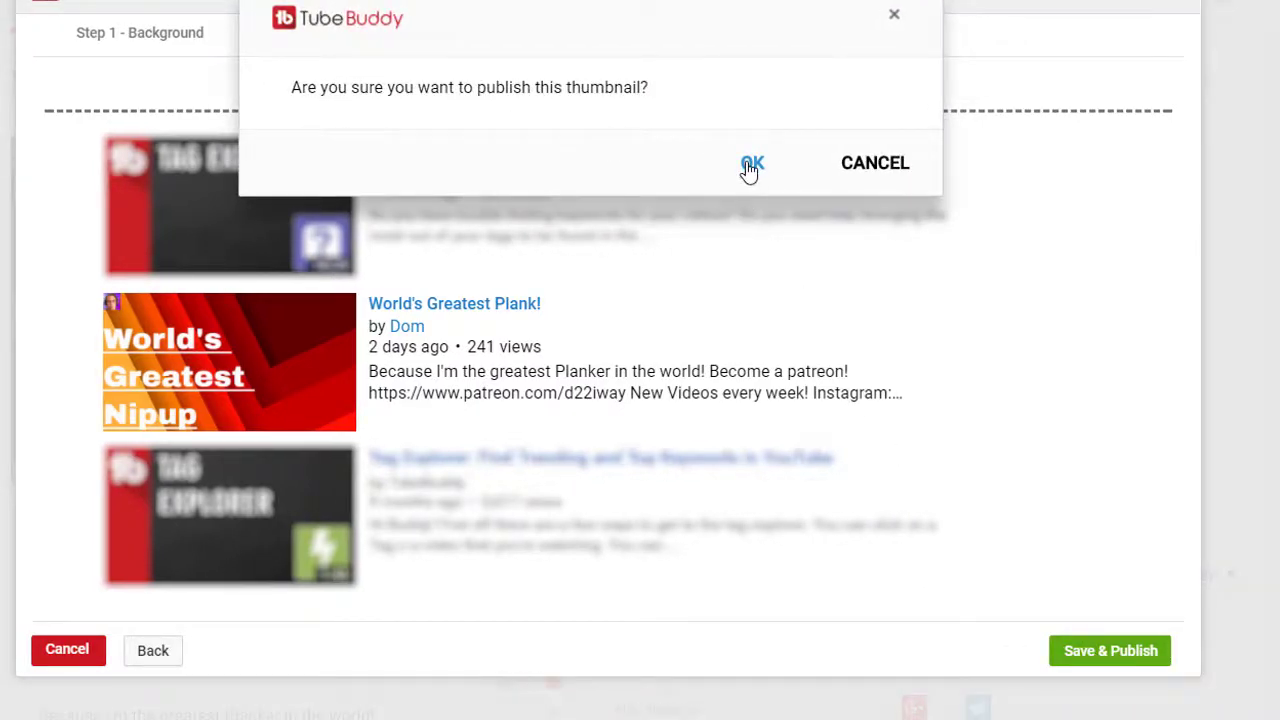
pyautogui.click(750, 165)
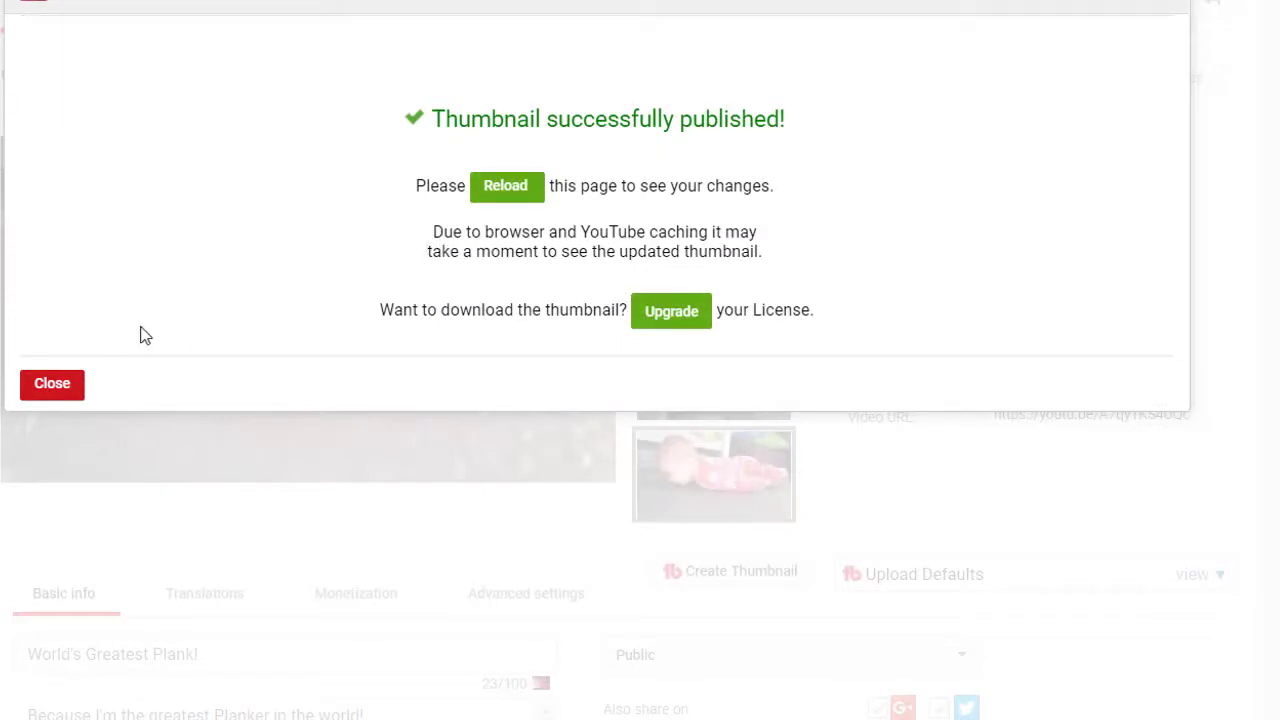
pyautogui.click(66, 392)
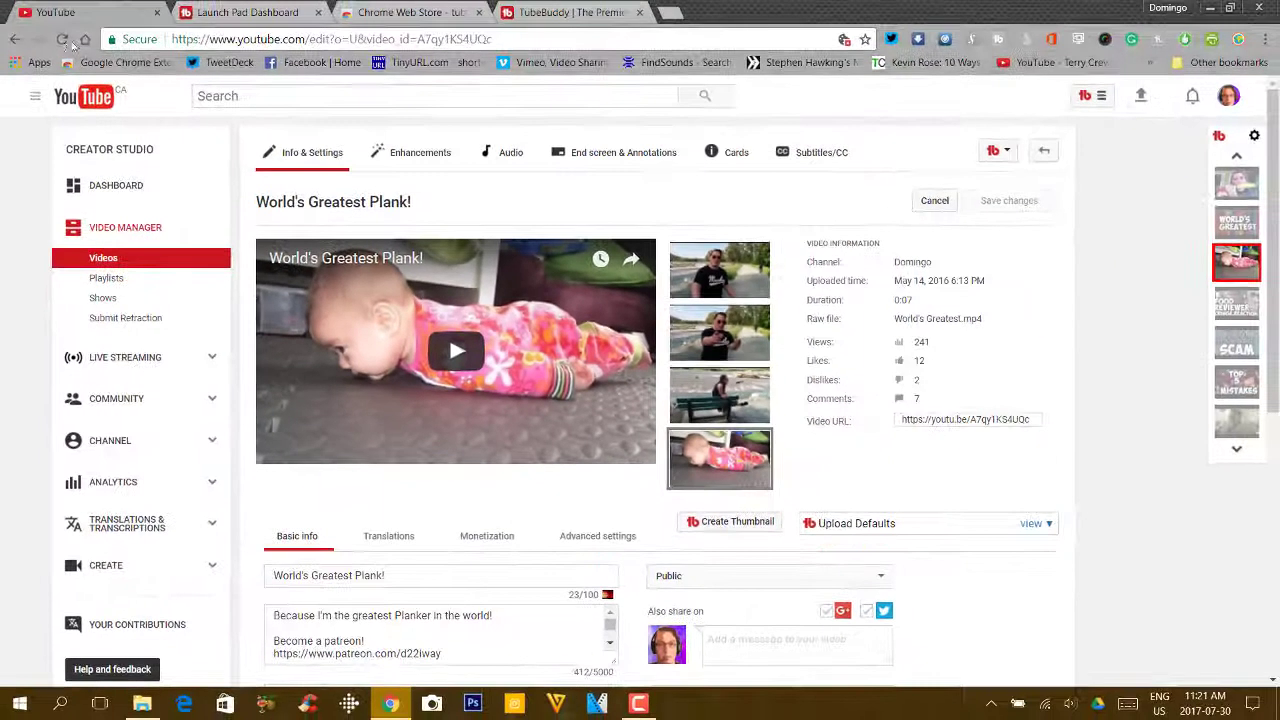
pyautogui.click(61, 42)
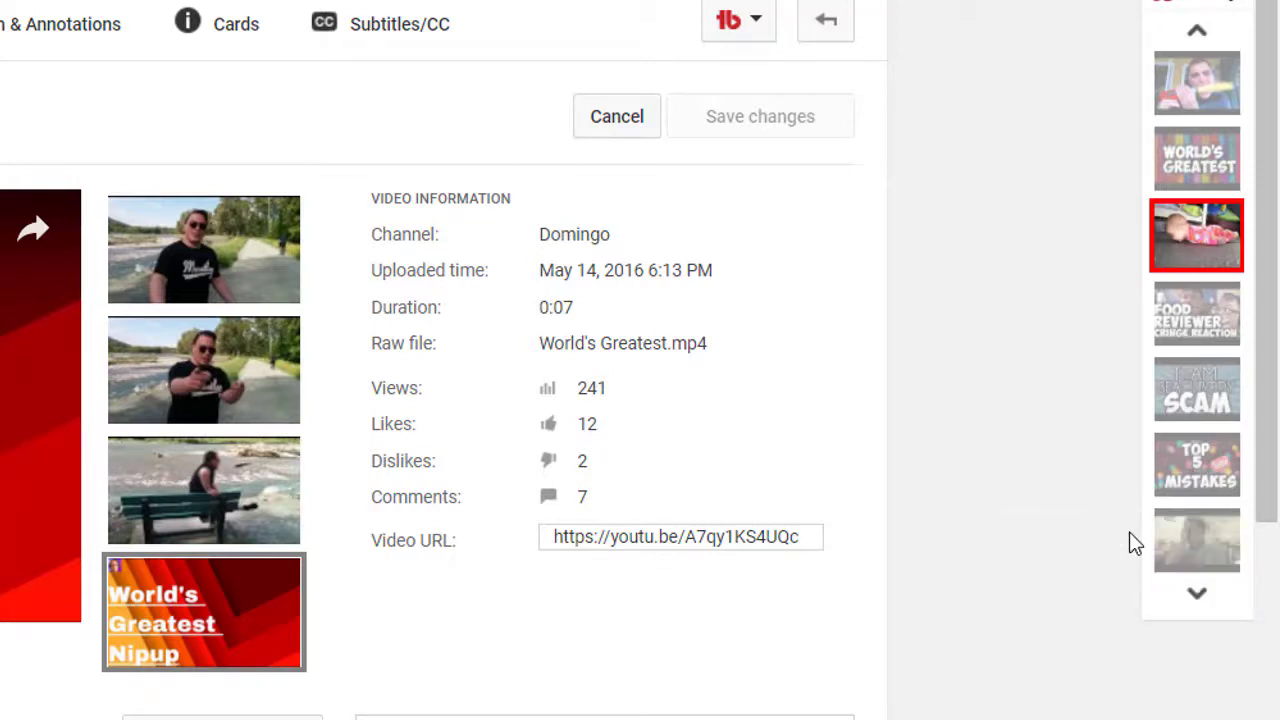
# Step: Open the video "My dark secret" for editing and remove all of its tags one by one
pyautogui.click(1197, 526)
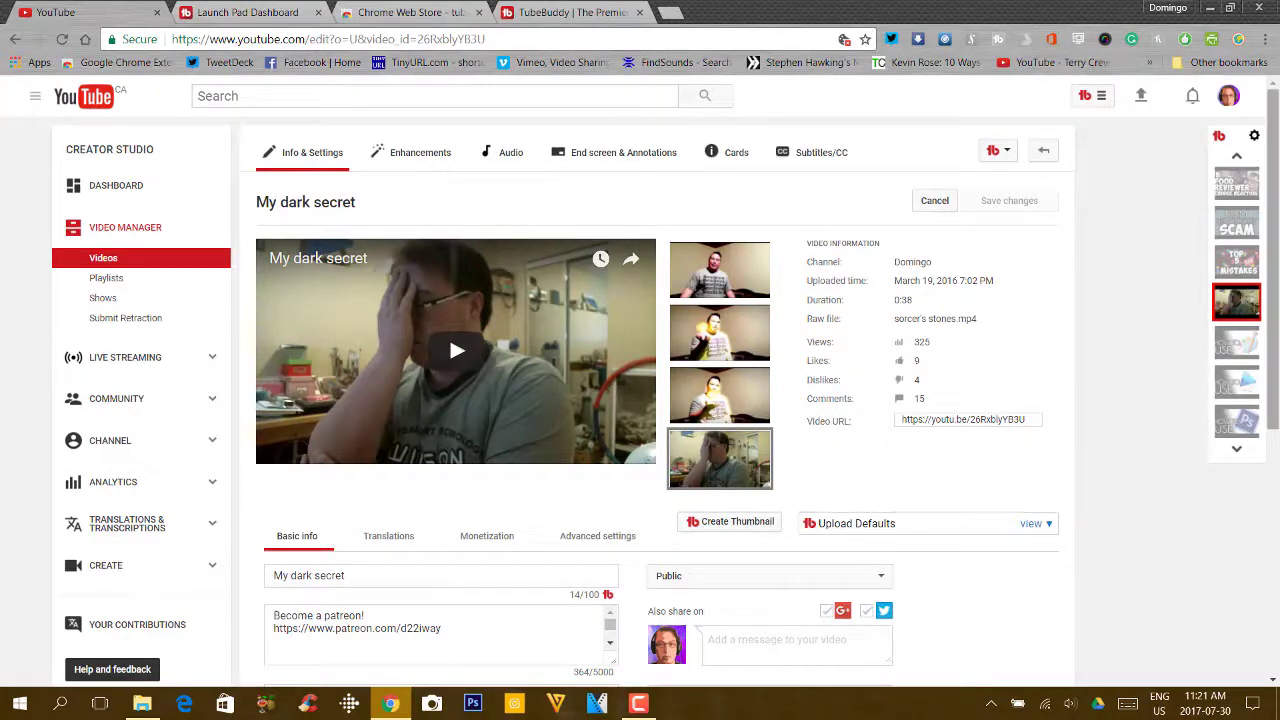
pyautogui.scroll(-5, 647, 302)
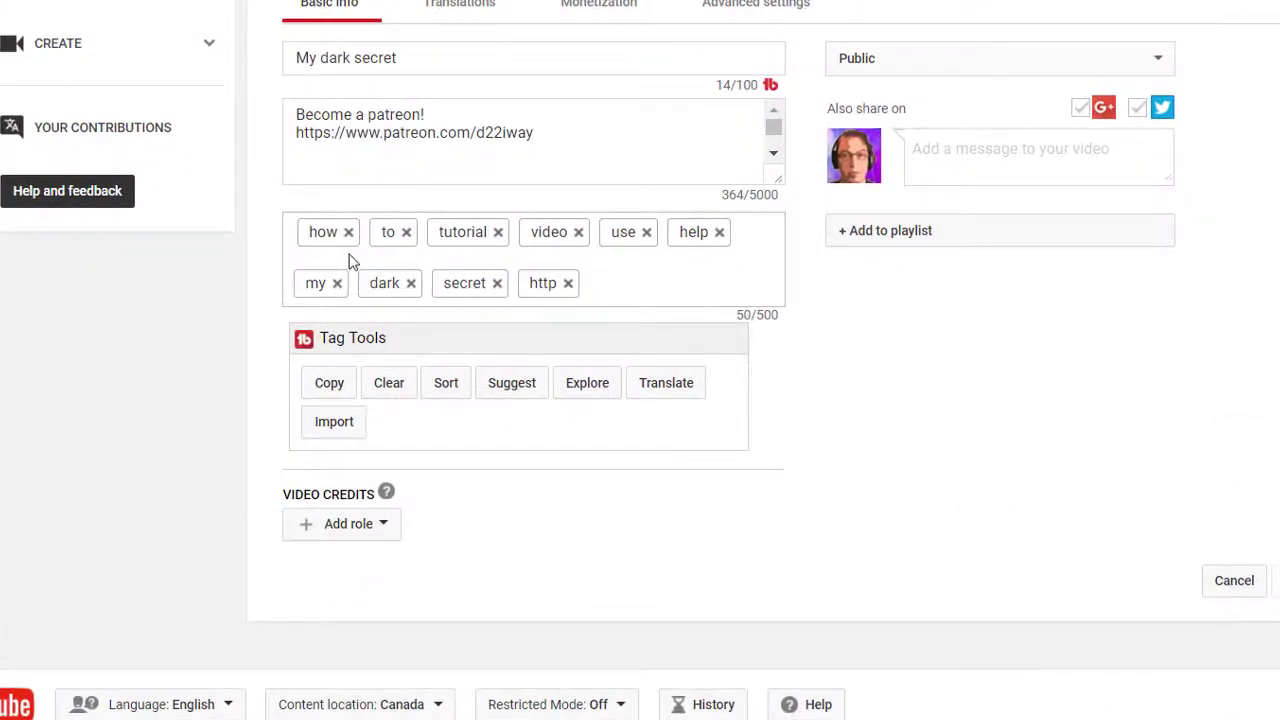
pyautogui.click(348, 236)
pyautogui.click(332, 236)
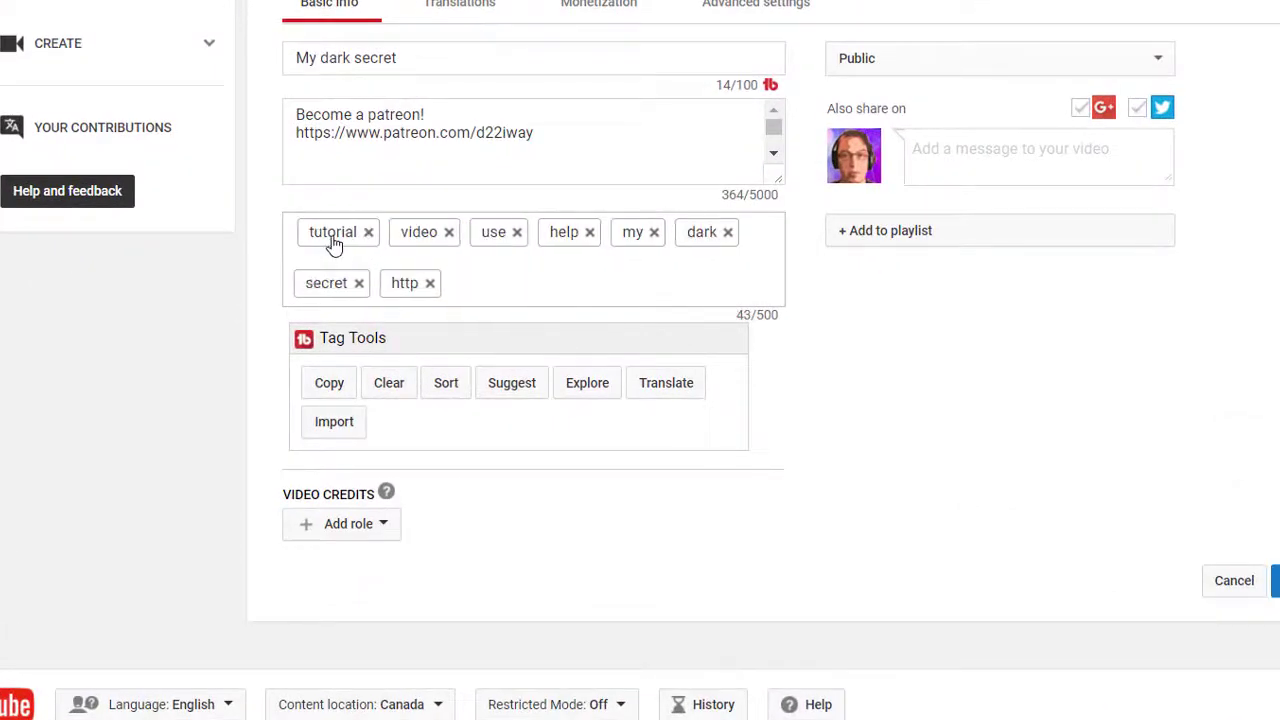
pyautogui.click(369, 236)
pyautogui.click(355, 236)
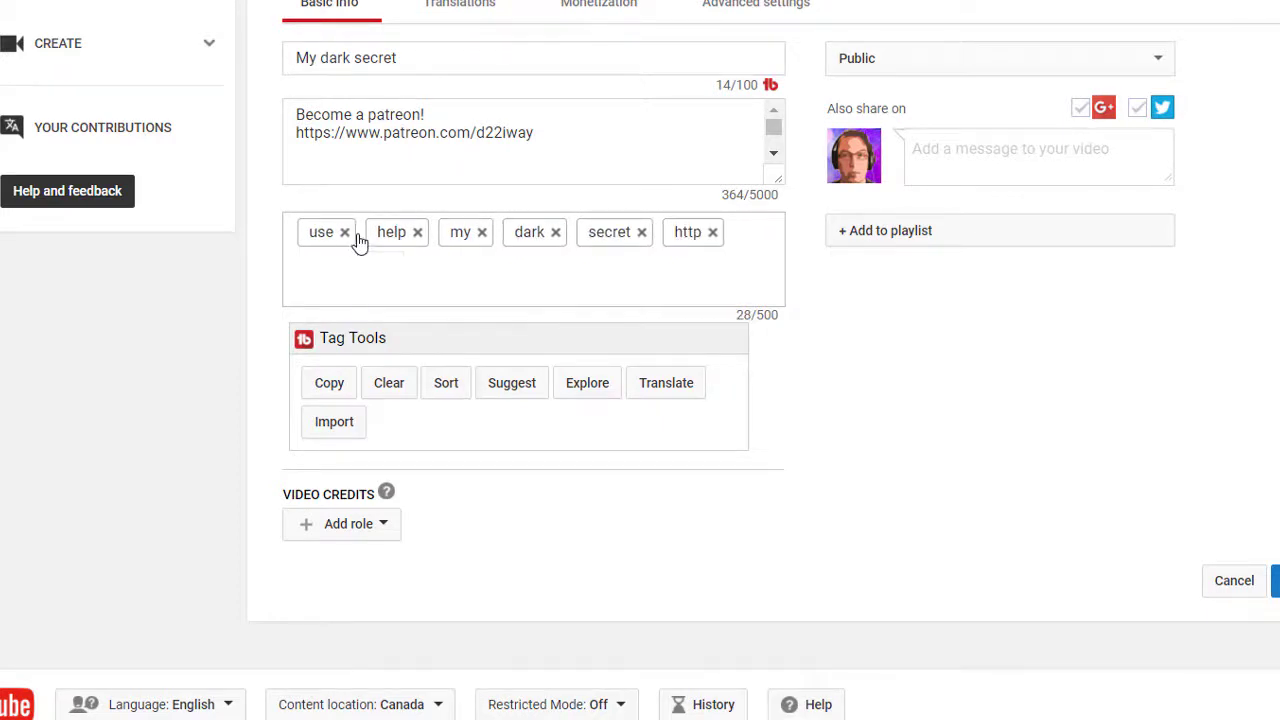
pyautogui.click(345, 238)
pyautogui.click(348, 283)
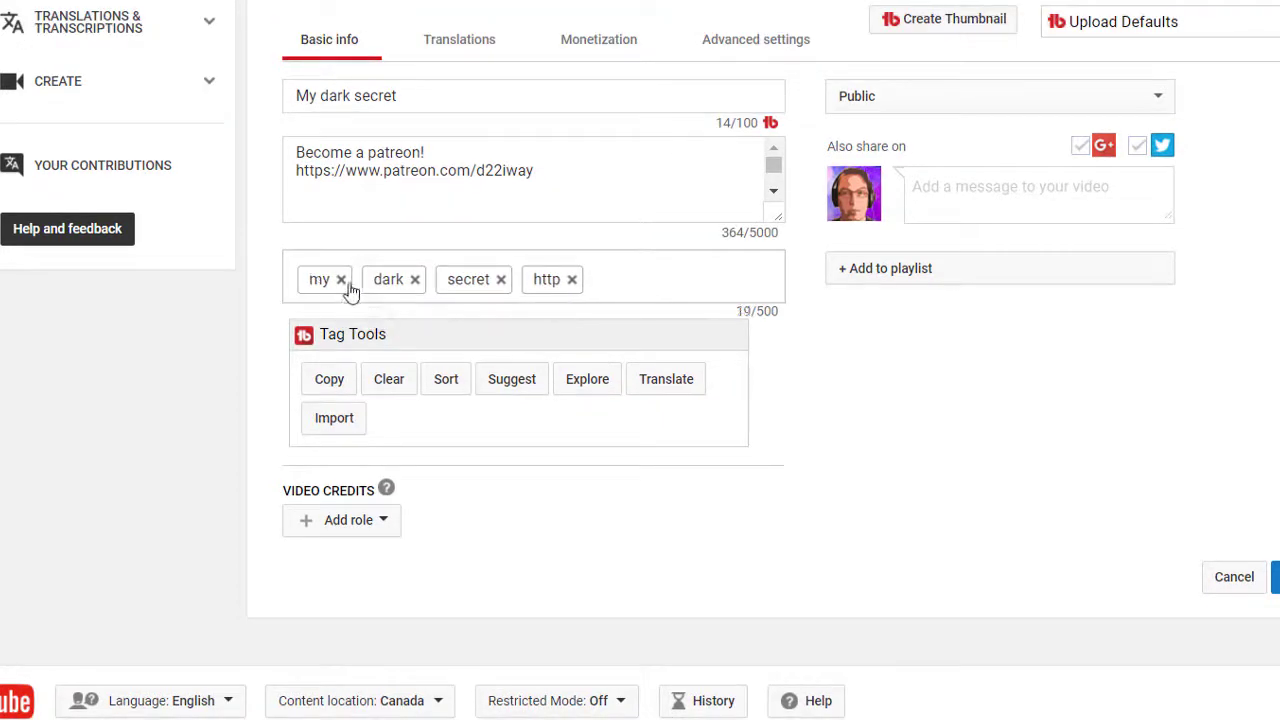
pyautogui.click(341, 280)
pyautogui.click(350, 280)
pyautogui.click(363, 280)
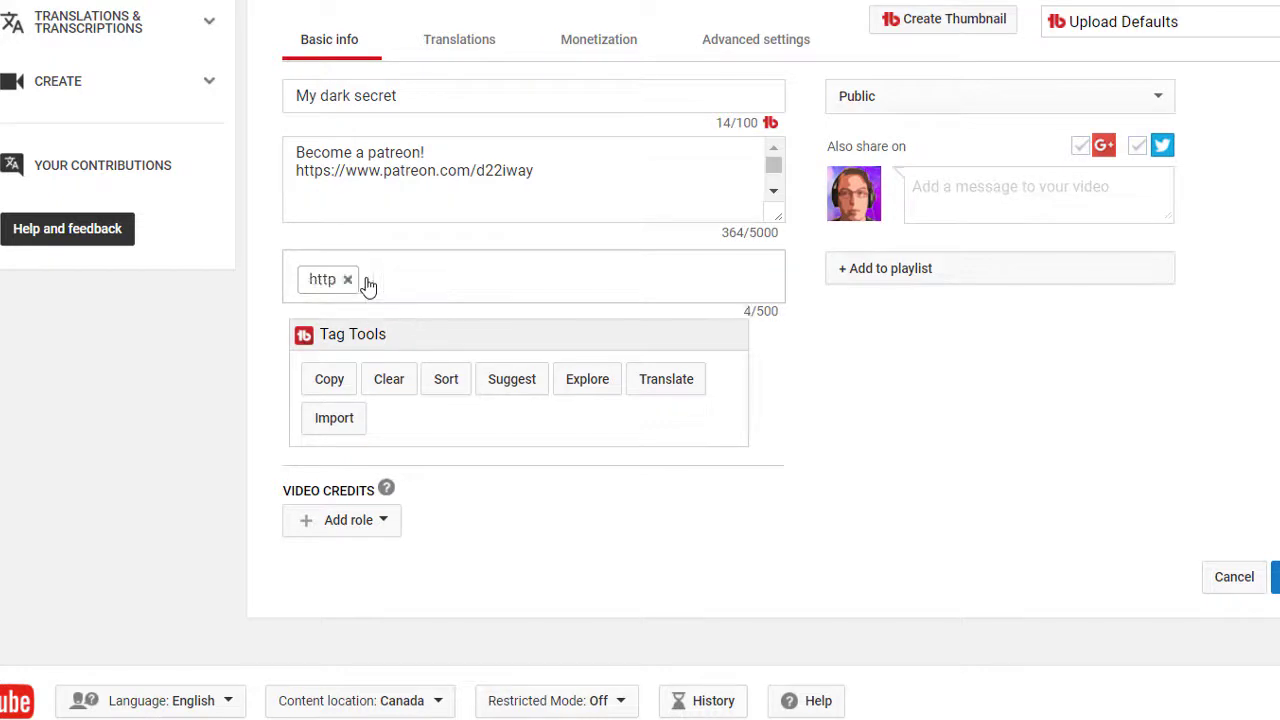
pyautogui.click(349, 280)
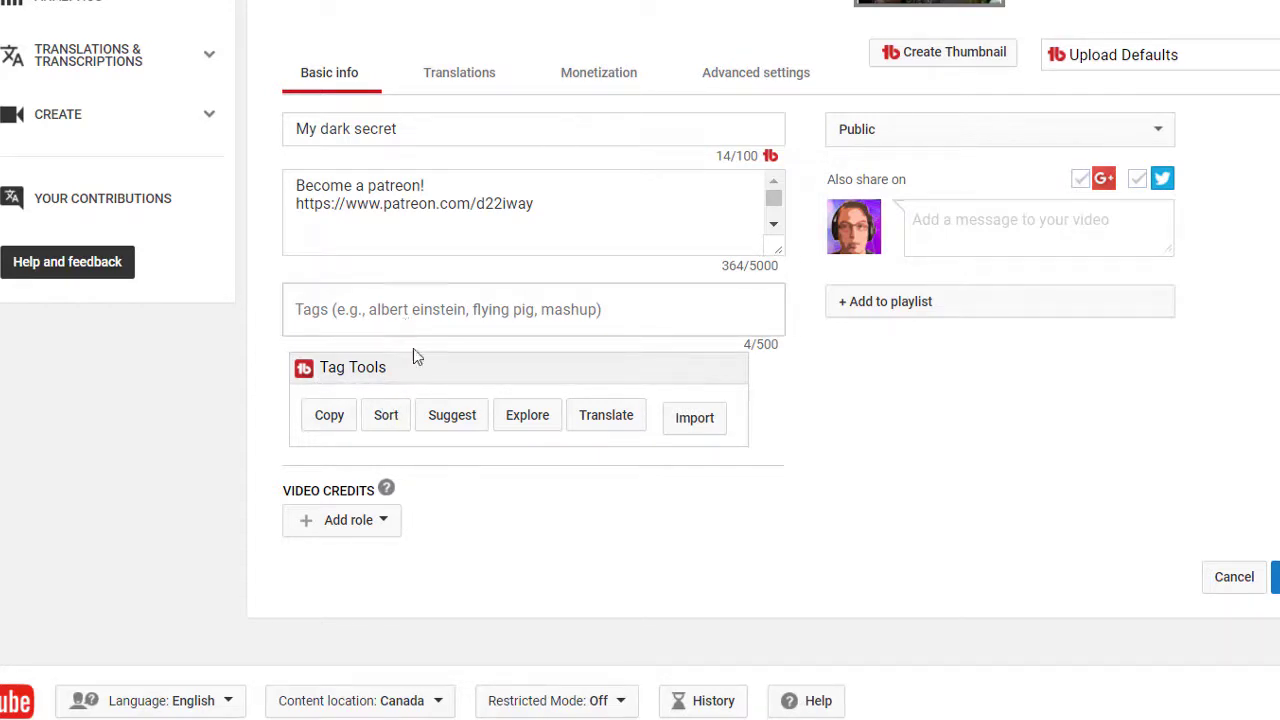
# Step: From TubeBuddy's tag suggestions, insert "secret" and its auto-suggestions secrets, secret life of pets, secret garden, secretariat and secret love song
pyautogui.click(452, 418)
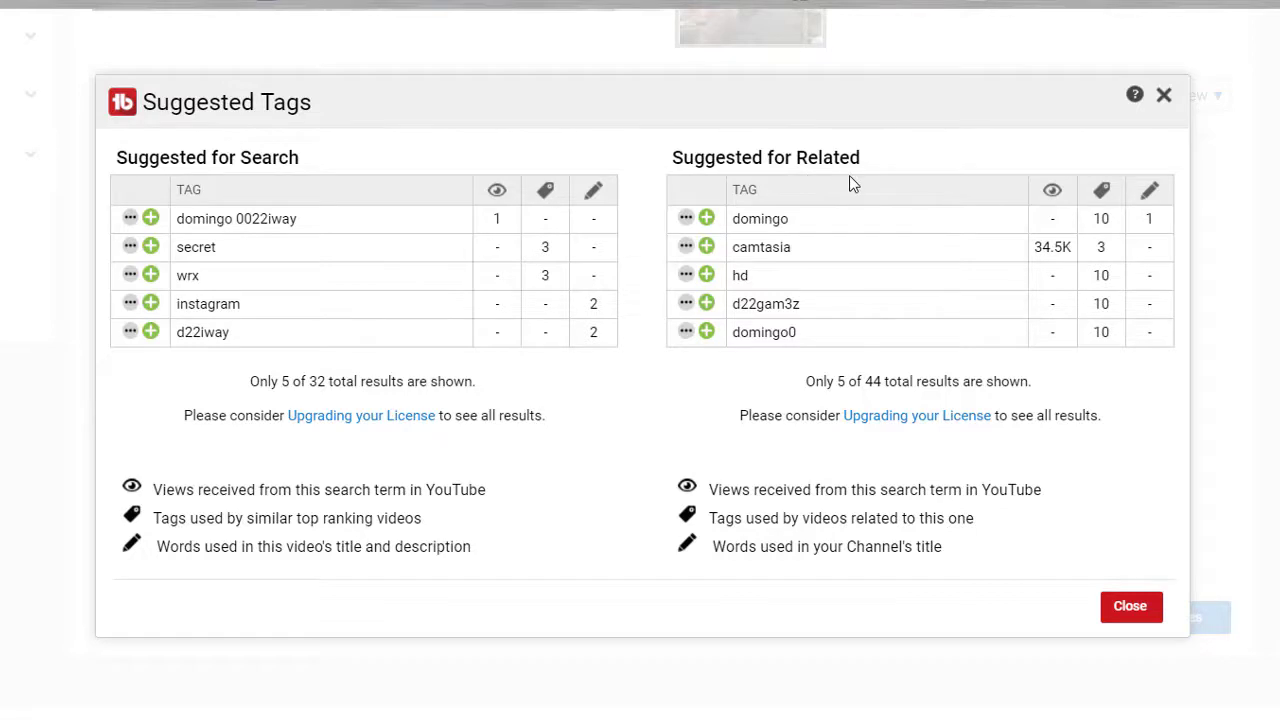
pyautogui.click(150, 247)
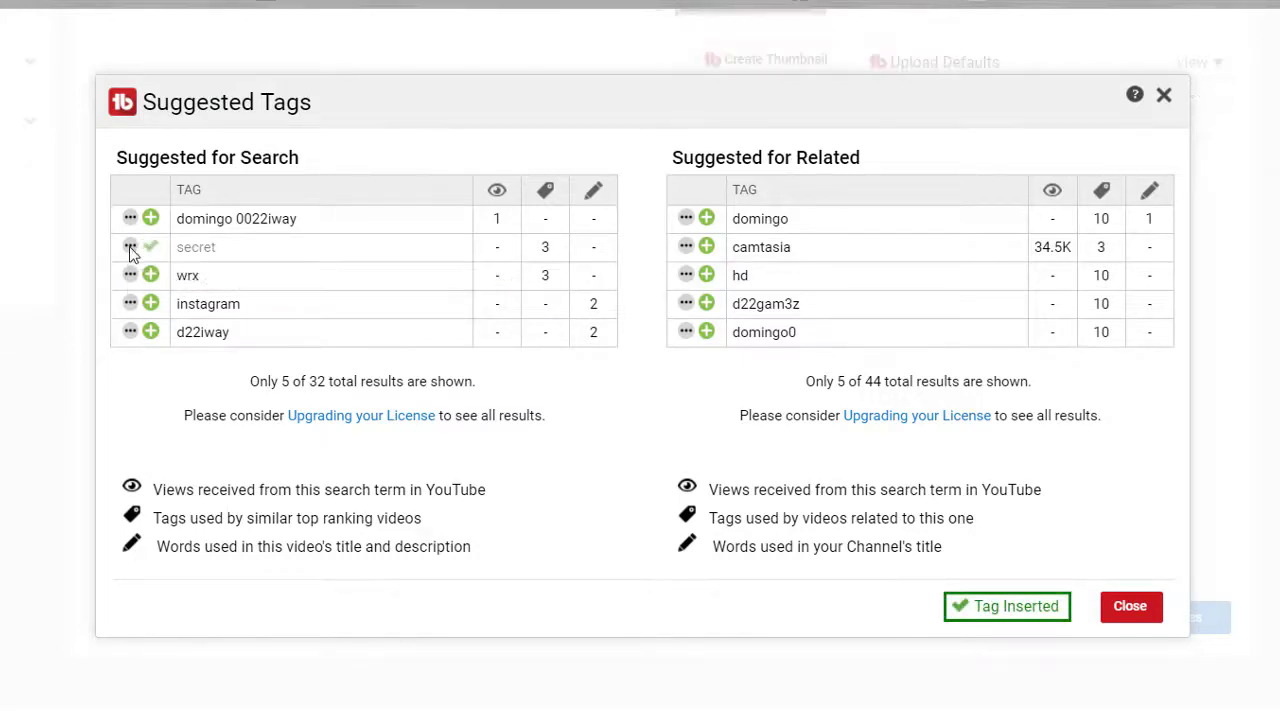
pyautogui.click(130, 247)
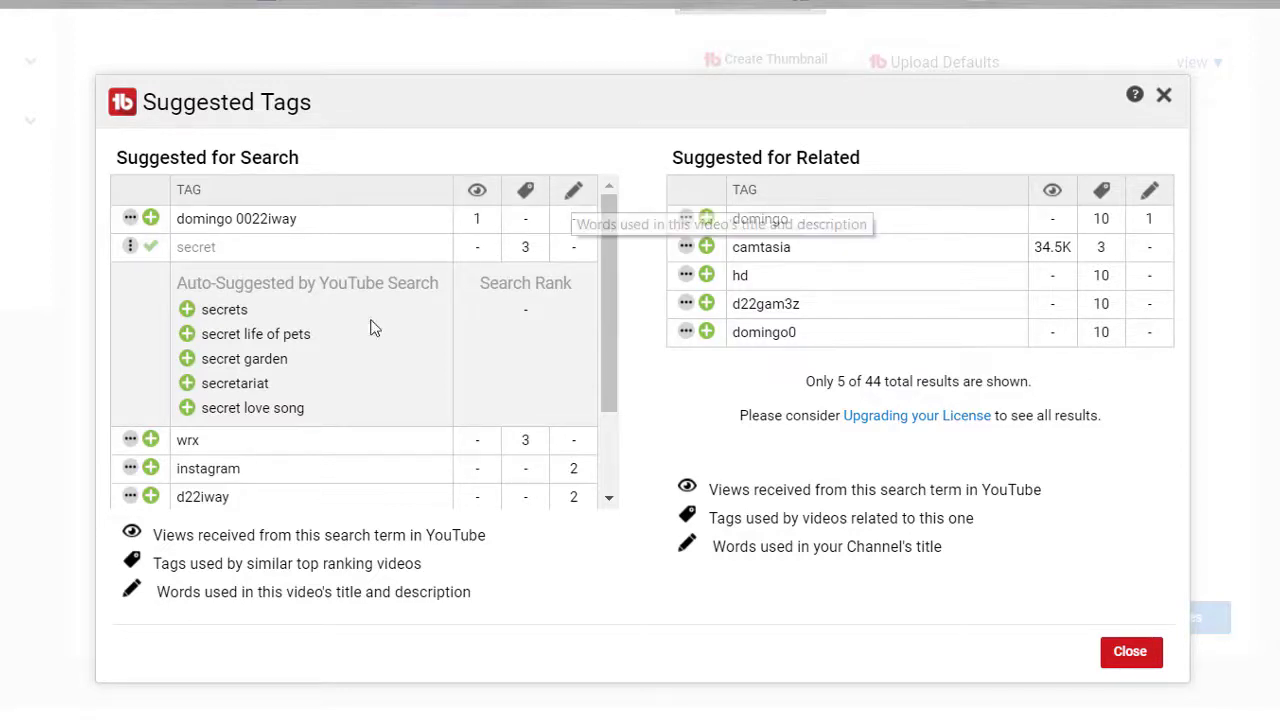
pyautogui.click(188, 311)
pyautogui.click(187, 359)
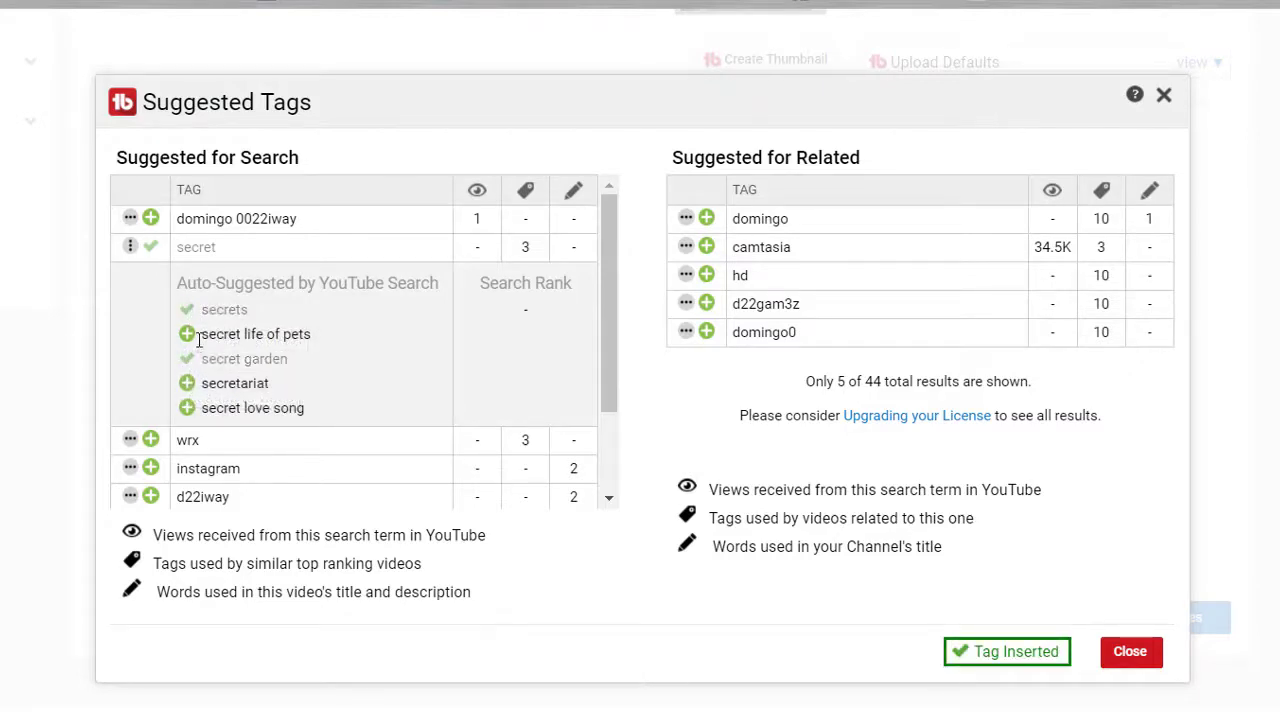
pyautogui.click(188, 335)
pyautogui.click(187, 384)
pyautogui.click(188, 410)
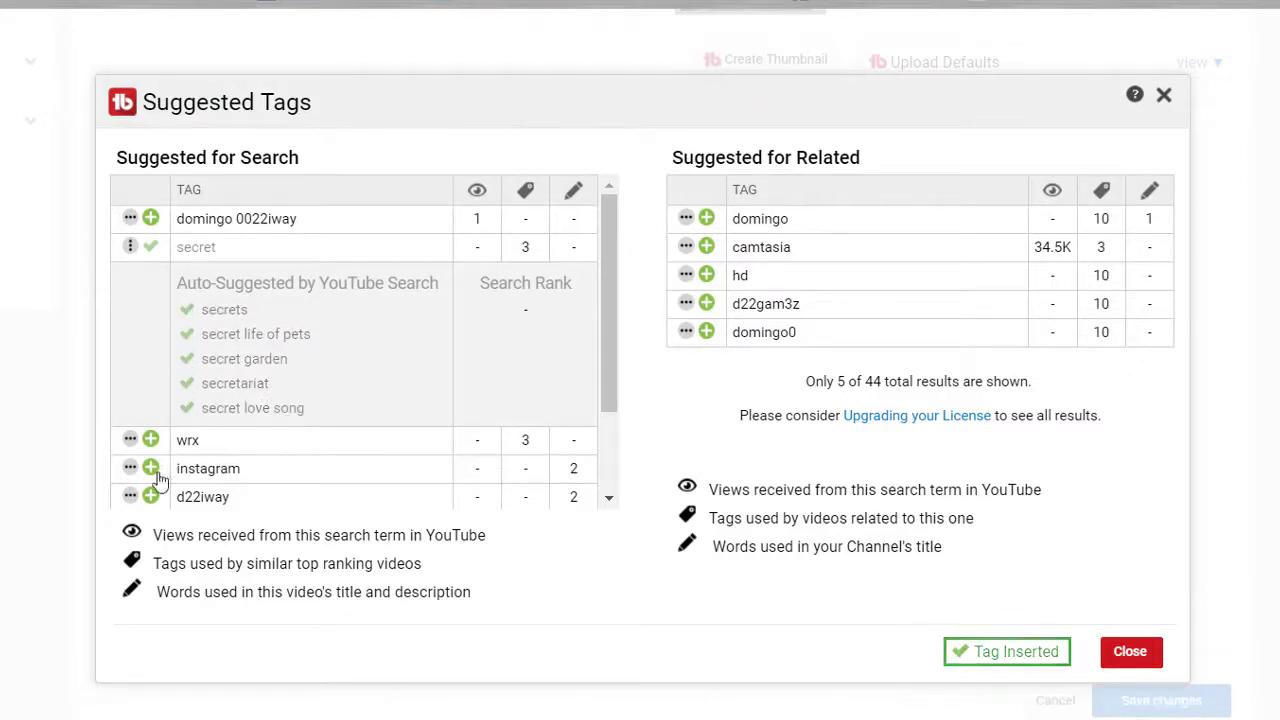
pyautogui.click(130, 247)
# Step: Insert all the remaining Suggested for Search tags, including wrx and instagram
pyautogui.click(150, 218)
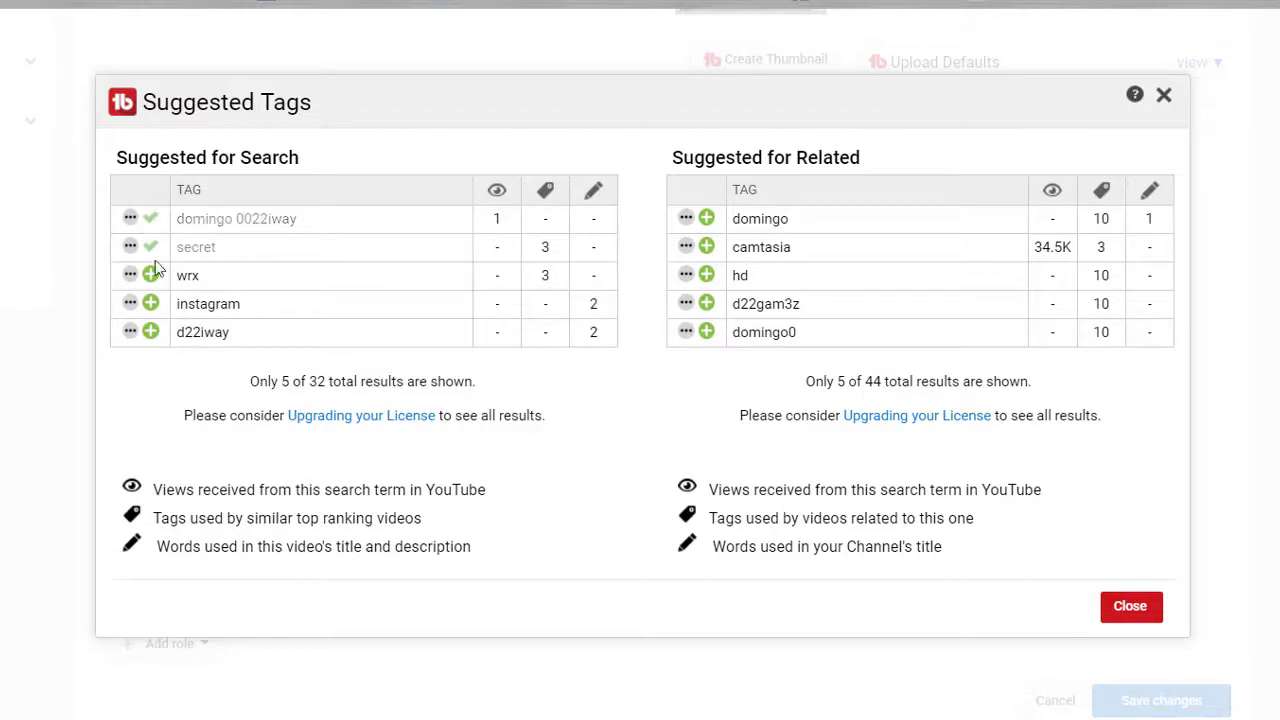
pyautogui.click(150, 275)
pyautogui.click(150, 303)
pyautogui.click(151, 333)
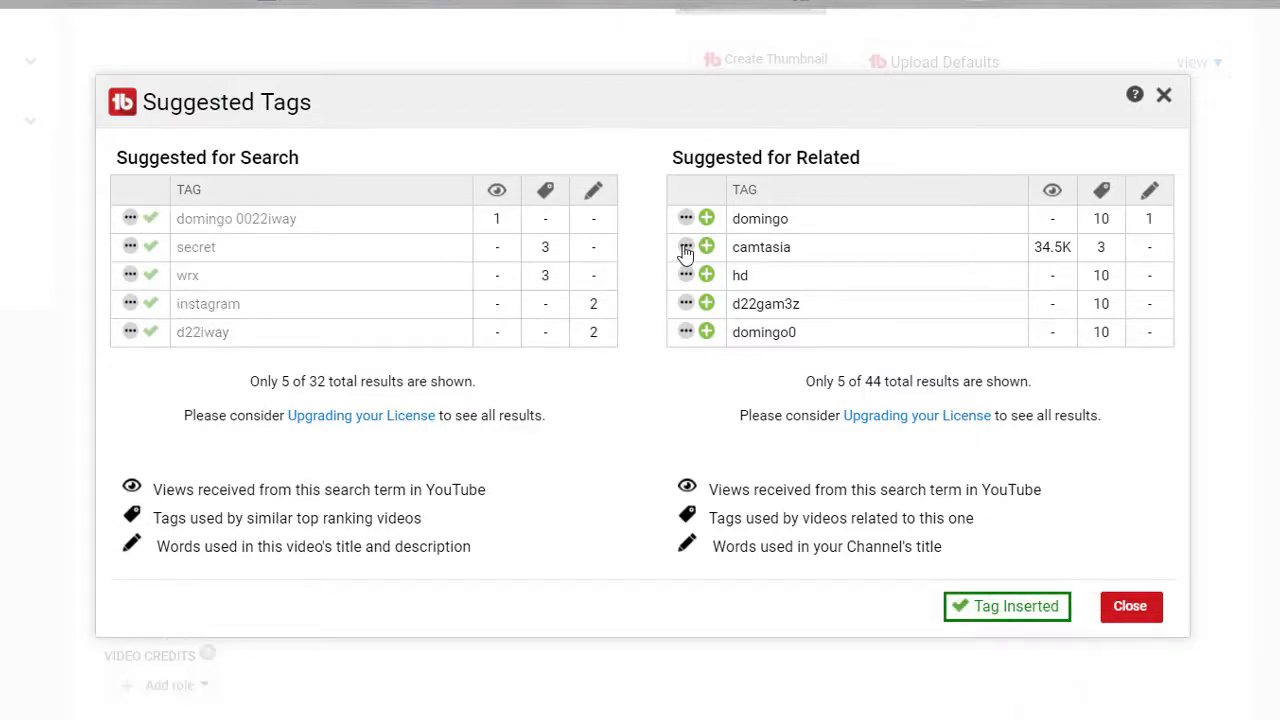
# Step: Insert all the Suggested for Related tags, including camtasia, hd and d22gam3z, and close the tag suggestions
pyautogui.click(707, 246)
pyautogui.click(707, 275)
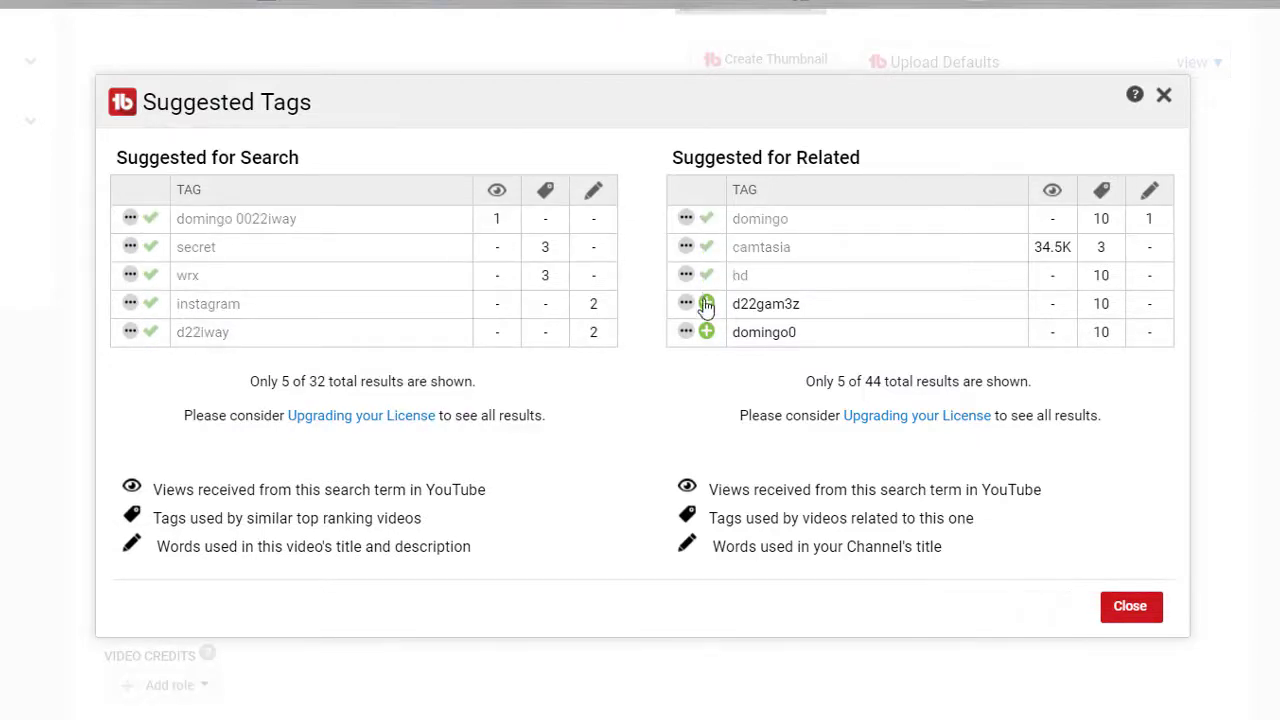
pyautogui.click(707, 303)
pyautogui.click(707, 332)
pyautogui.click(1130, 606)
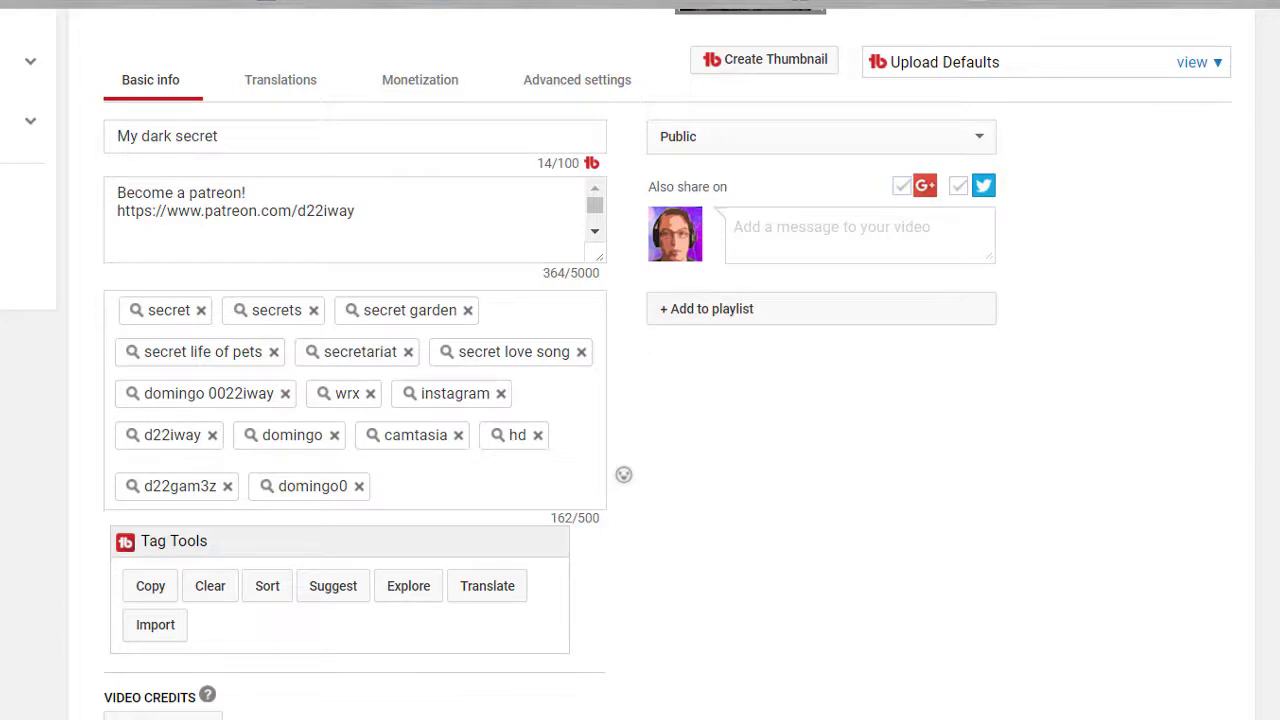
# Step: Examine the Upload Defaults profiles and the video fields they can apply, leaving the section collapsed
pyautogui.scroll(2, 640, 360)
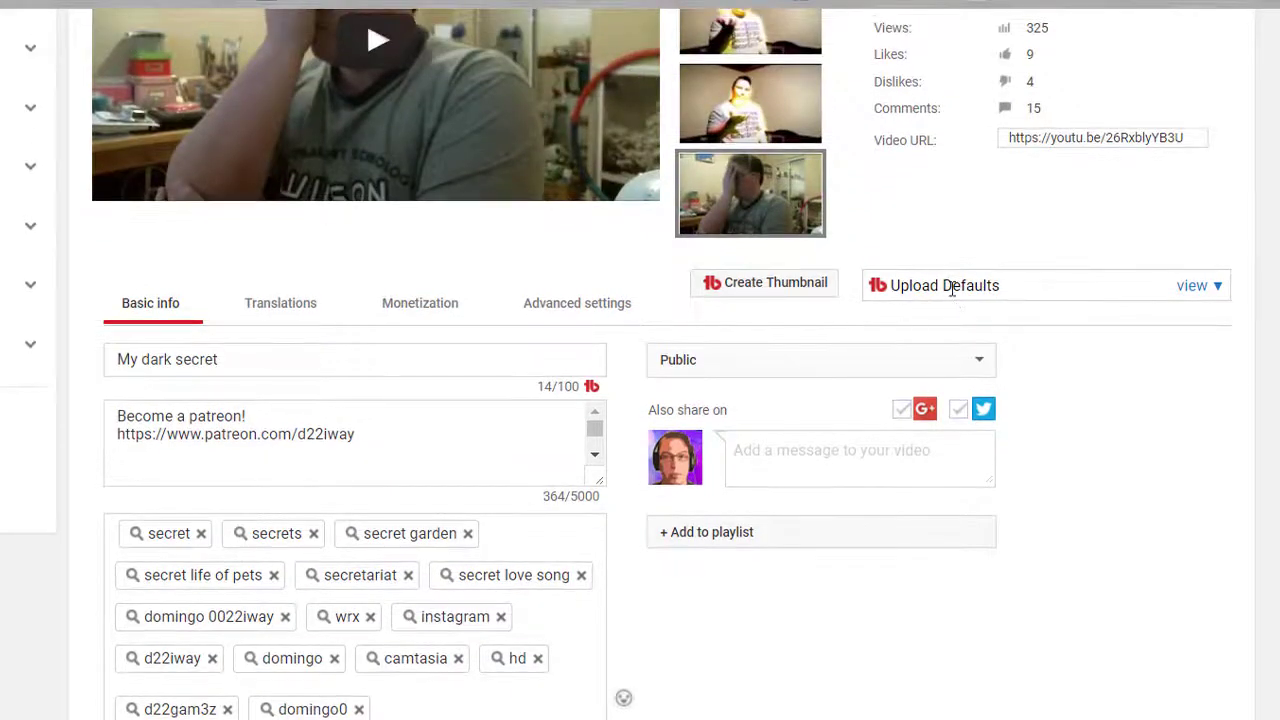
pyautogui.click(1206, 290)
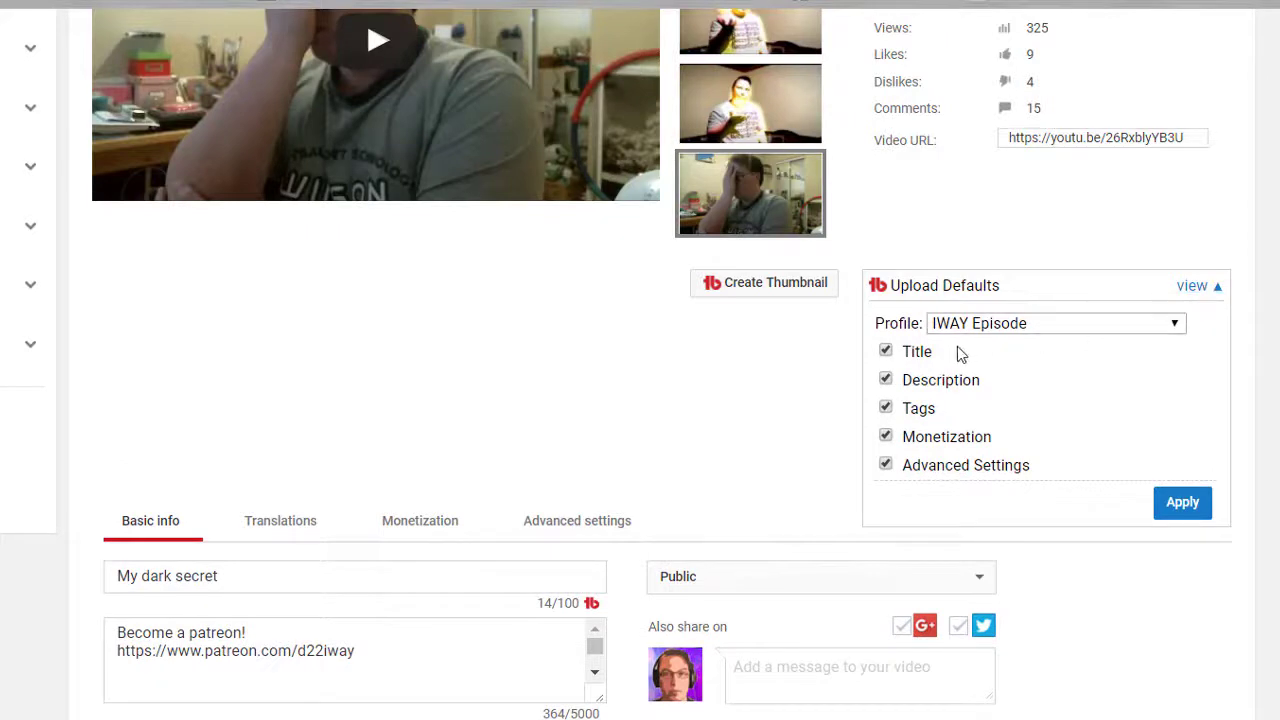
pyautogui.click(1167, 326)
pyautogui.click(1174, 370)
pyautogui.click(1178, 498)
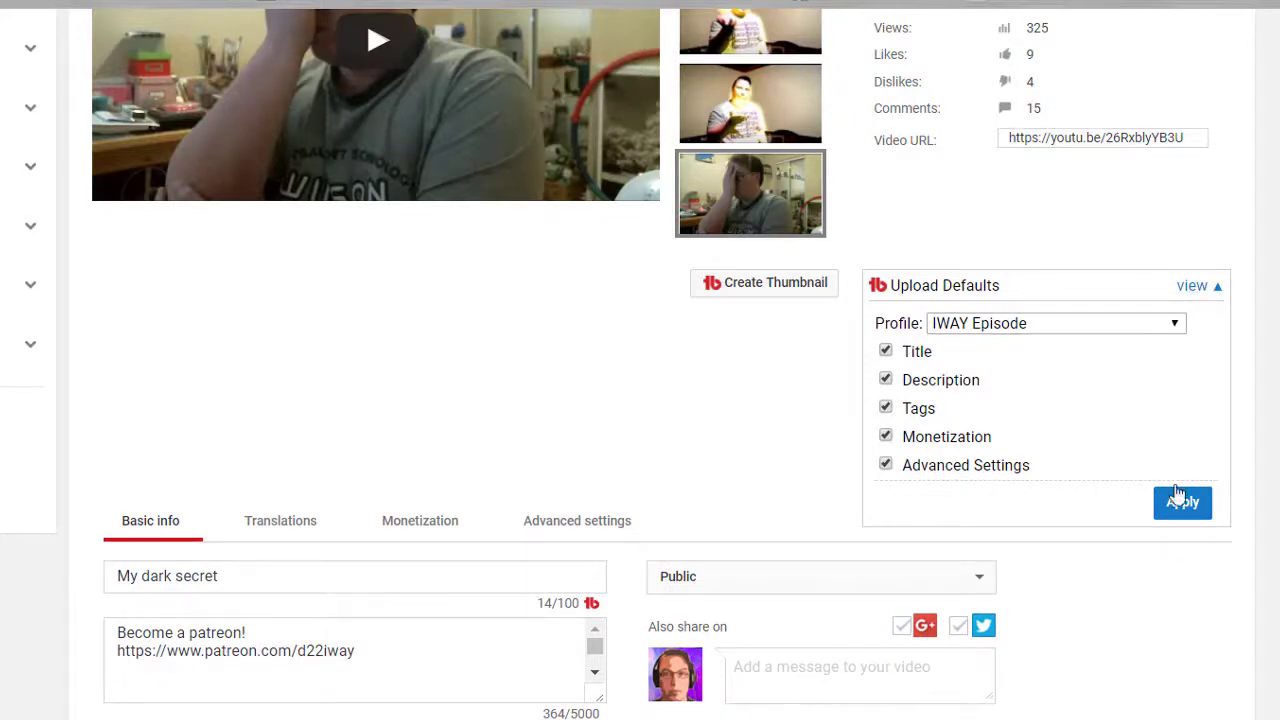
pyautogui.click(1200, 287)
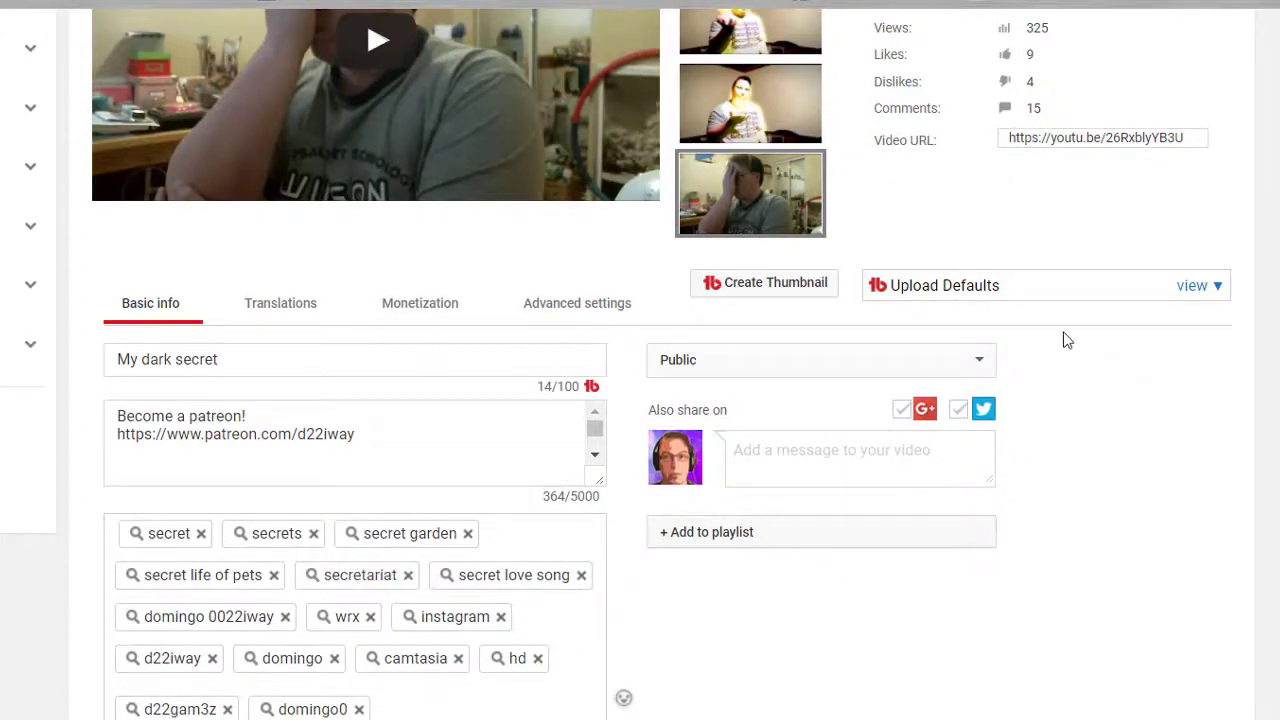
pyautogui.click(1194, 290)
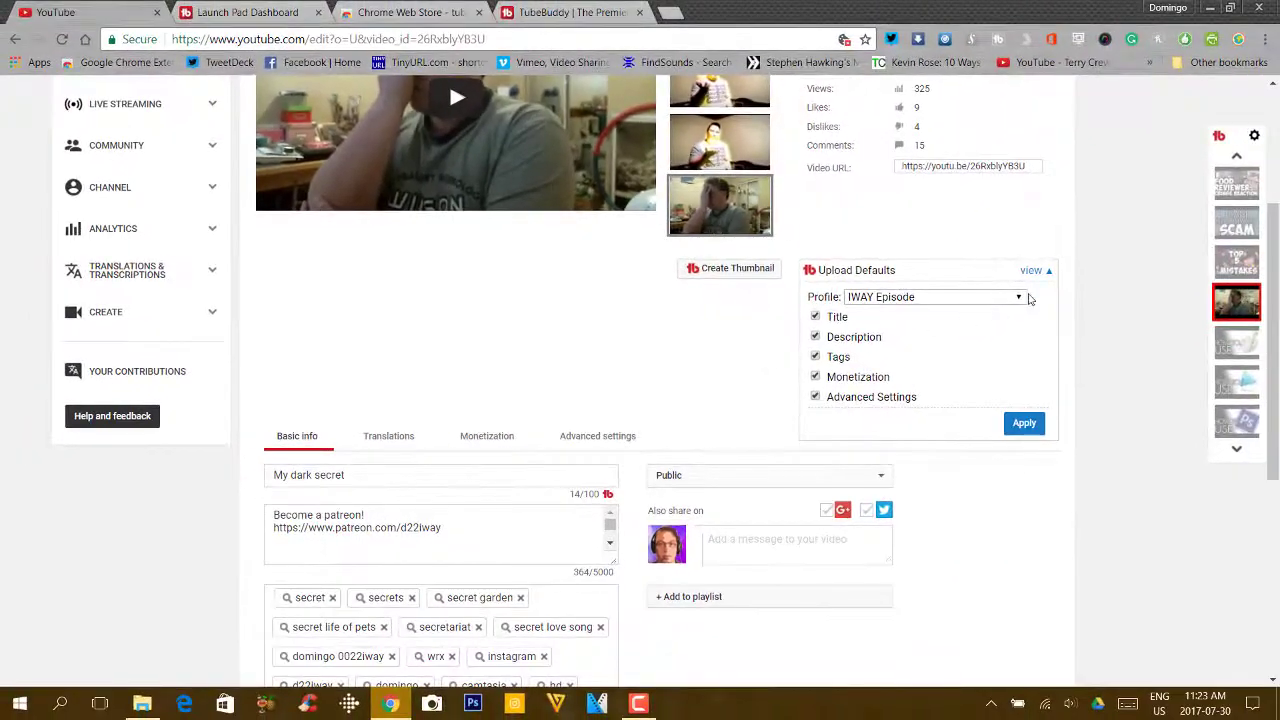
pyautogui.click(1034, 271)
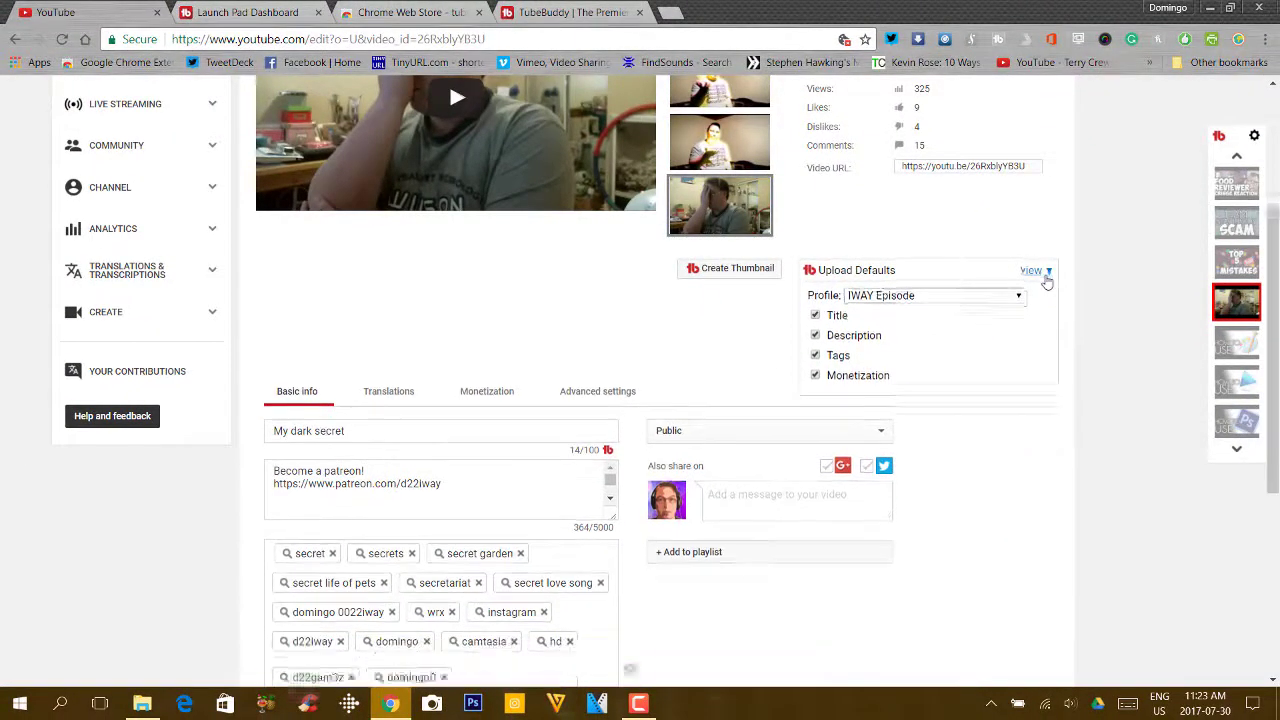
pyautogui.scroll(3, 986, 291)
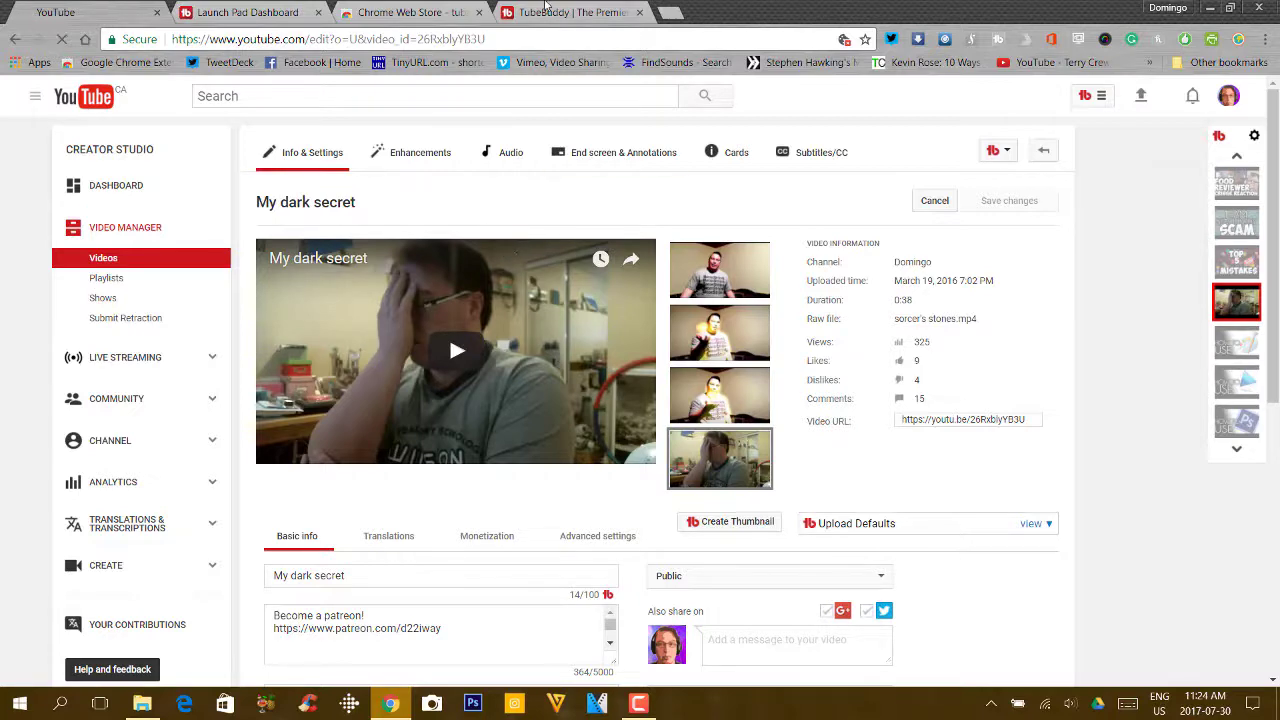
# Step: Open TubeBuddy's Settings page and review its extension features, notification, privacy and channel access options
pyautogui.click(1083, 98)
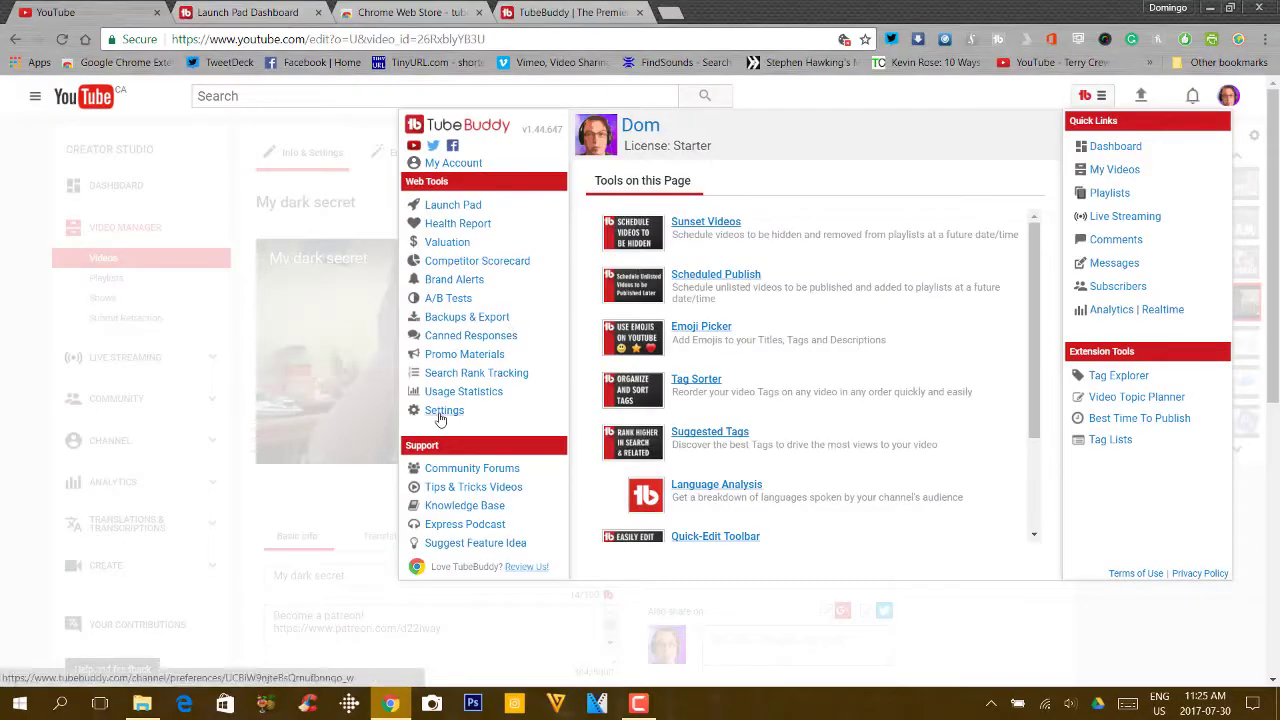
pyautogui.click(441, 412)
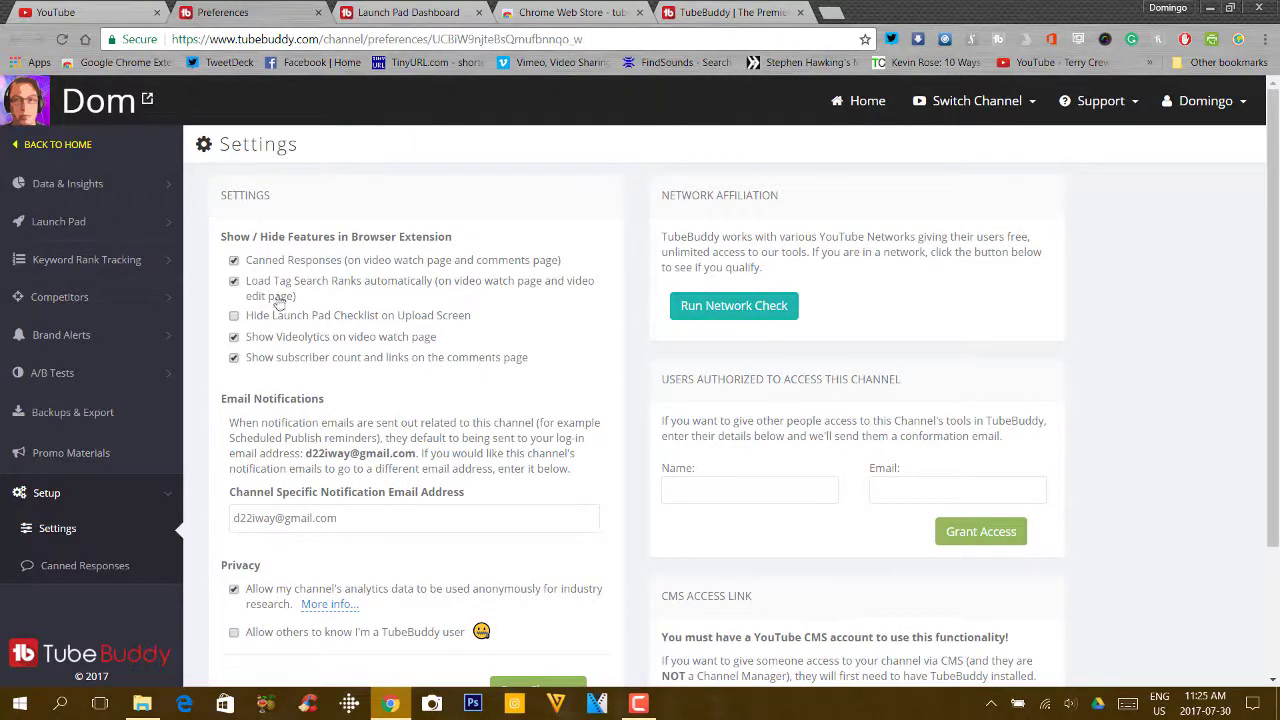
pyautogui.scroll(-2, 413, 472)
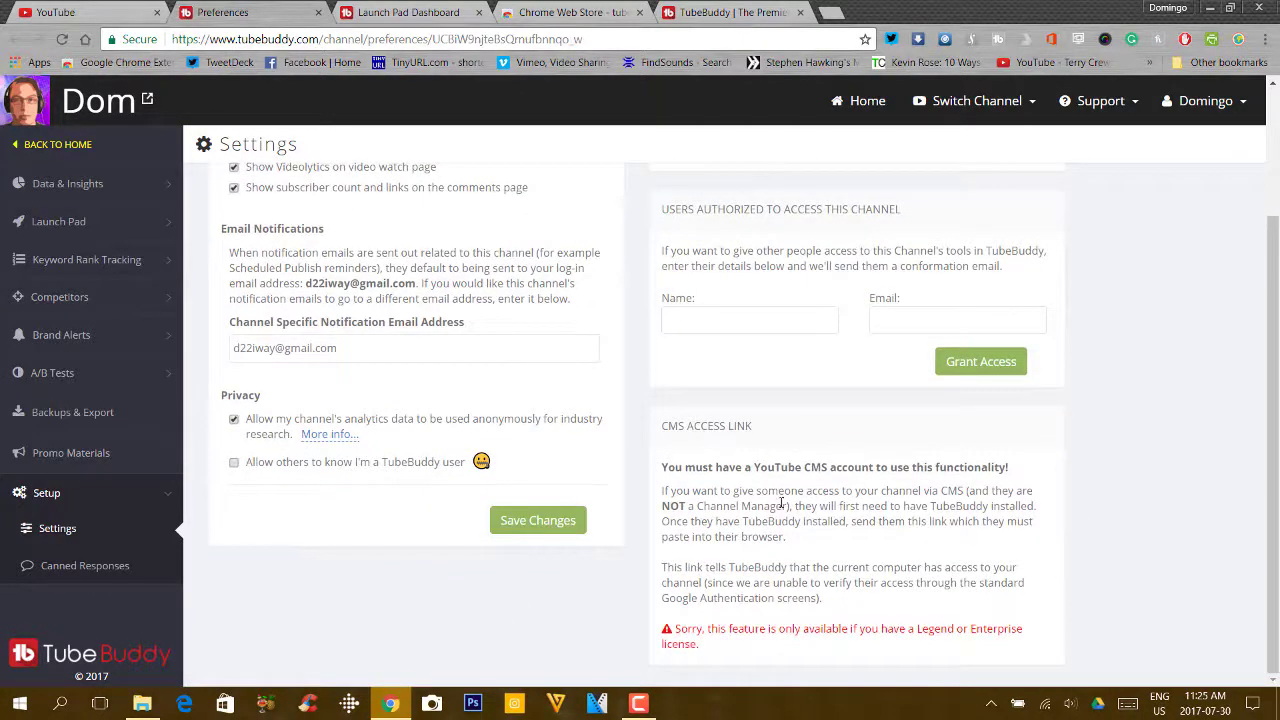
pyautogui.scroll(2, 70, 406)
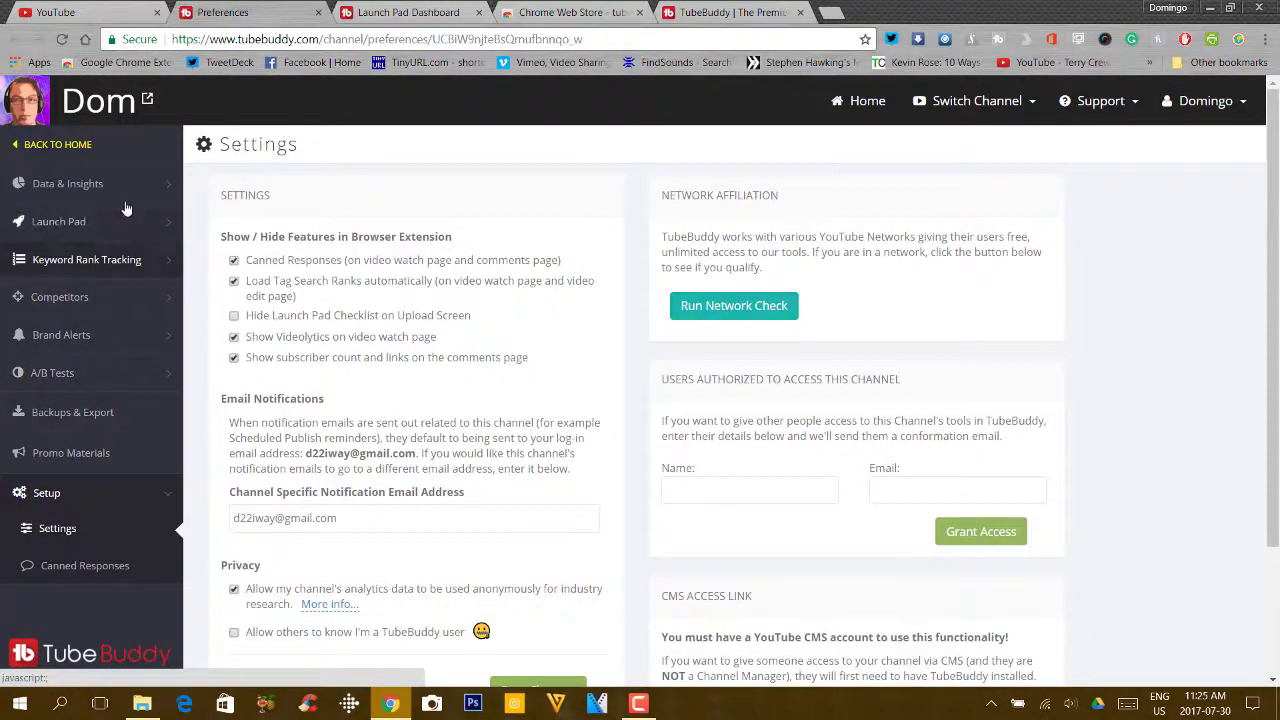
# Step: View the Keywords to Track page under Keyword Rank Tracking and open the license upgrade options
pyautogui.click(67, 270)
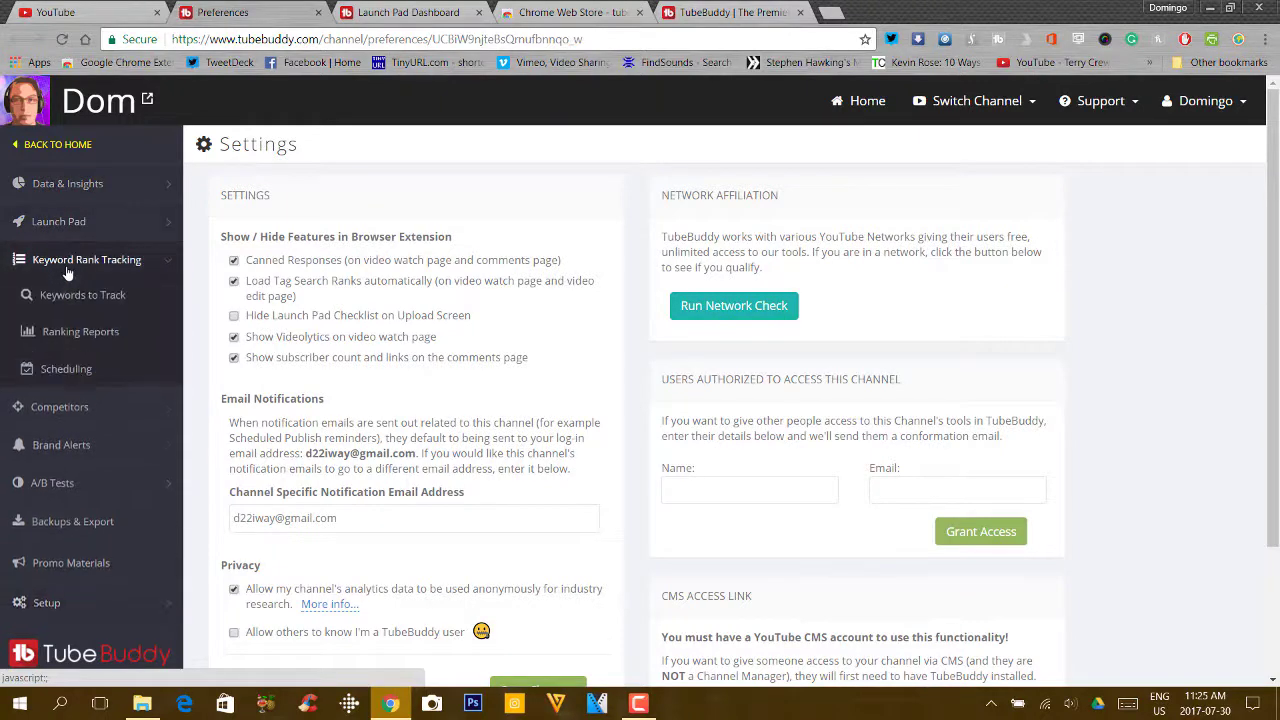
pyautogui.click(119, 300)
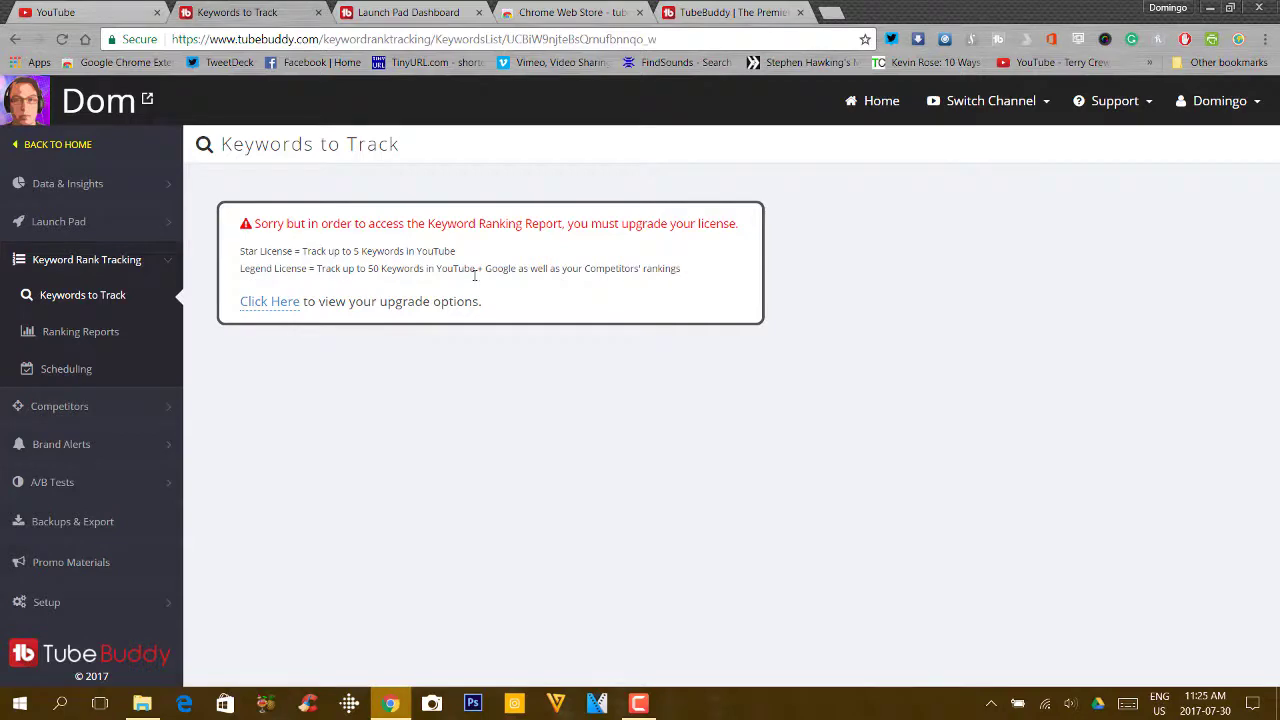
pyautogui.click(290, 304)
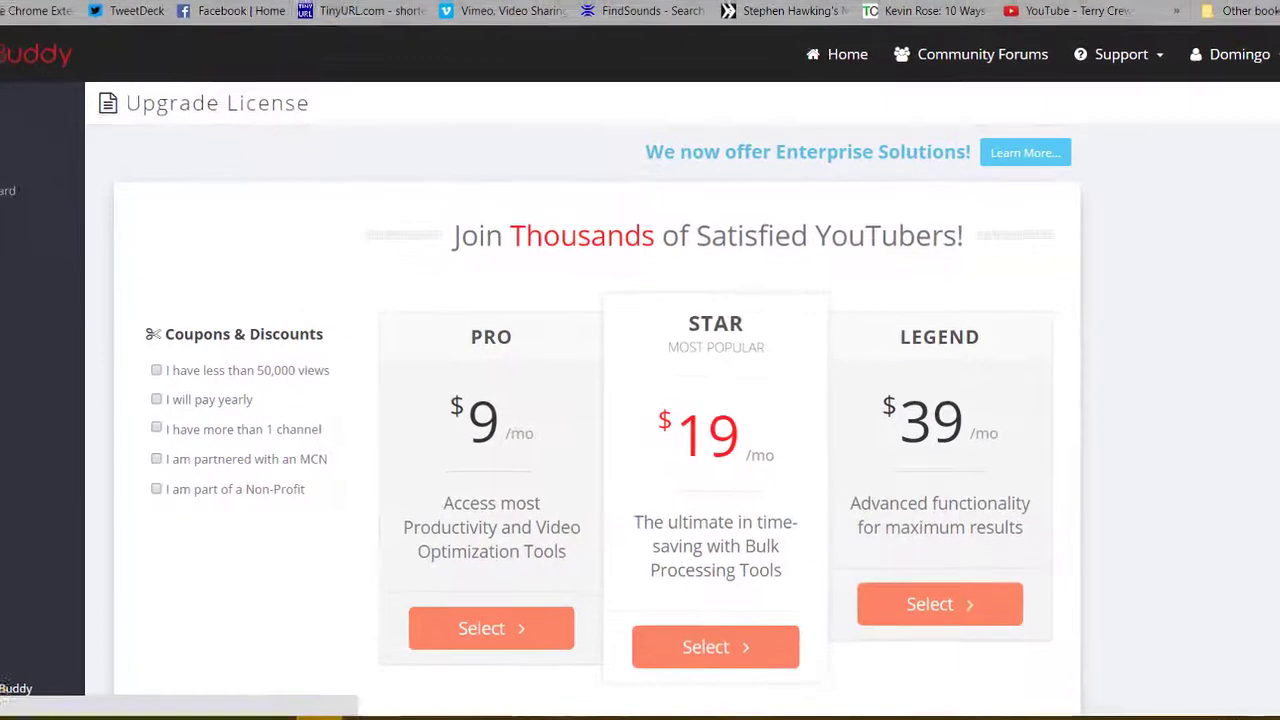
# Step: Compare the Pro, Star and Legend license prices and examine which tools each plan includes in the feature table
pyautogui.scroll(-3, 594, 420)
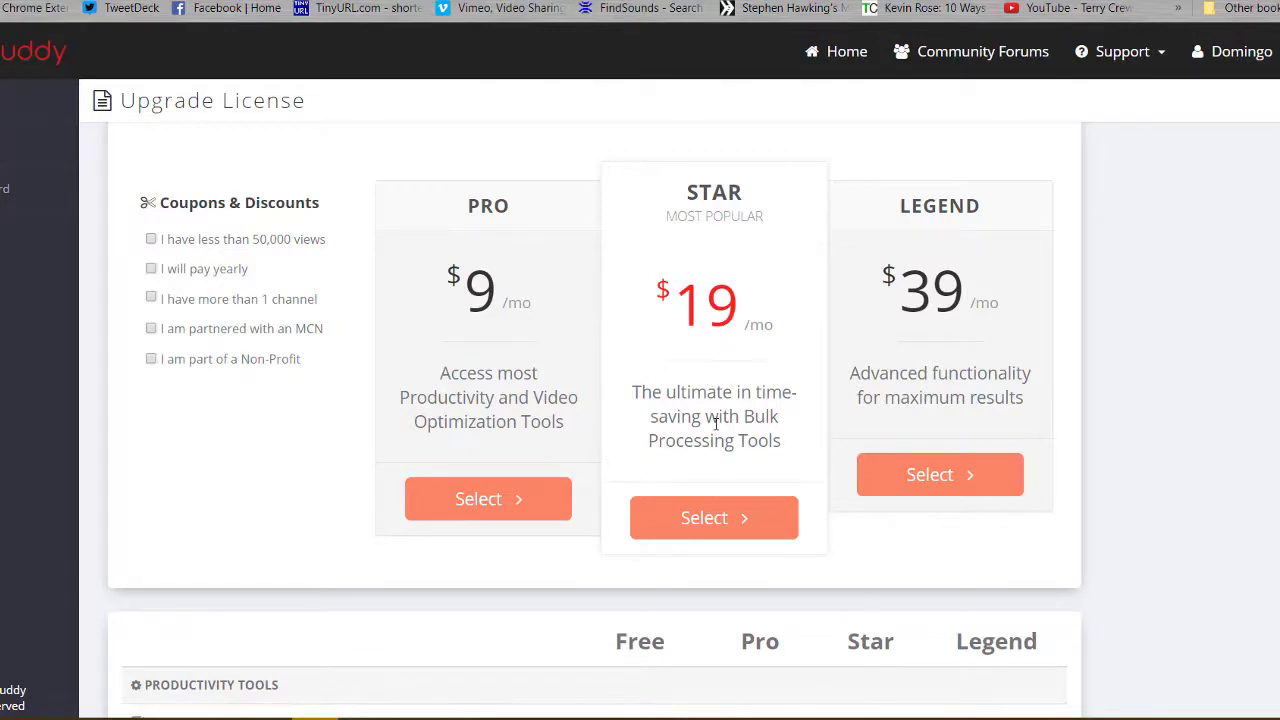
pyautogui.scroll(-5, 249, 450)
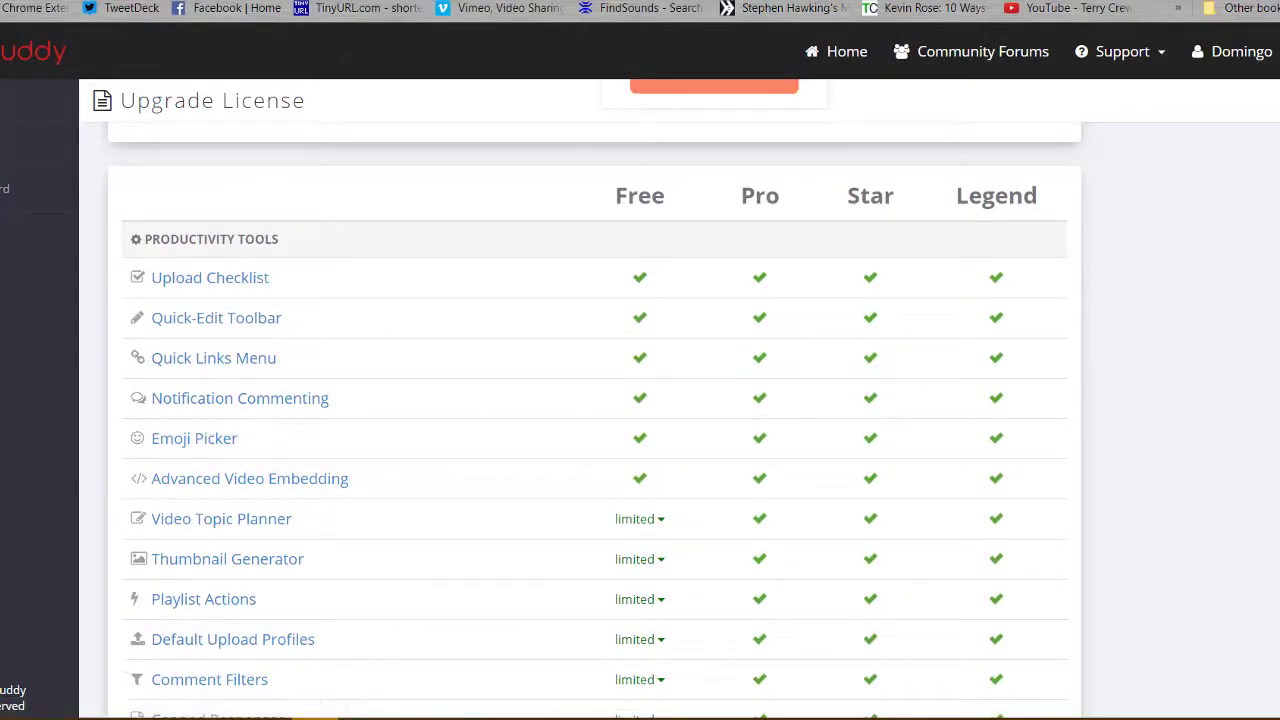
pyautogui.scroll(-2, 595, 420)
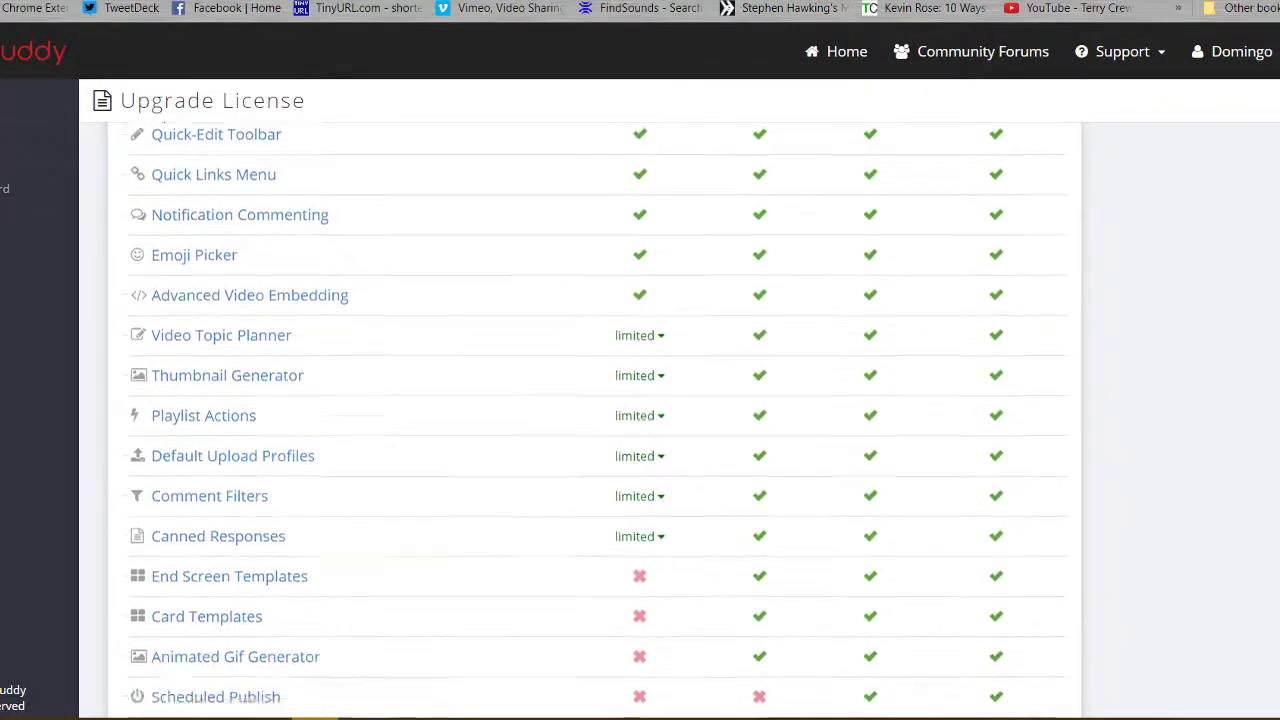
pyautogui.scroll(-3, 1274, 200)
pyautogui.scroll(6, 1274, 200)
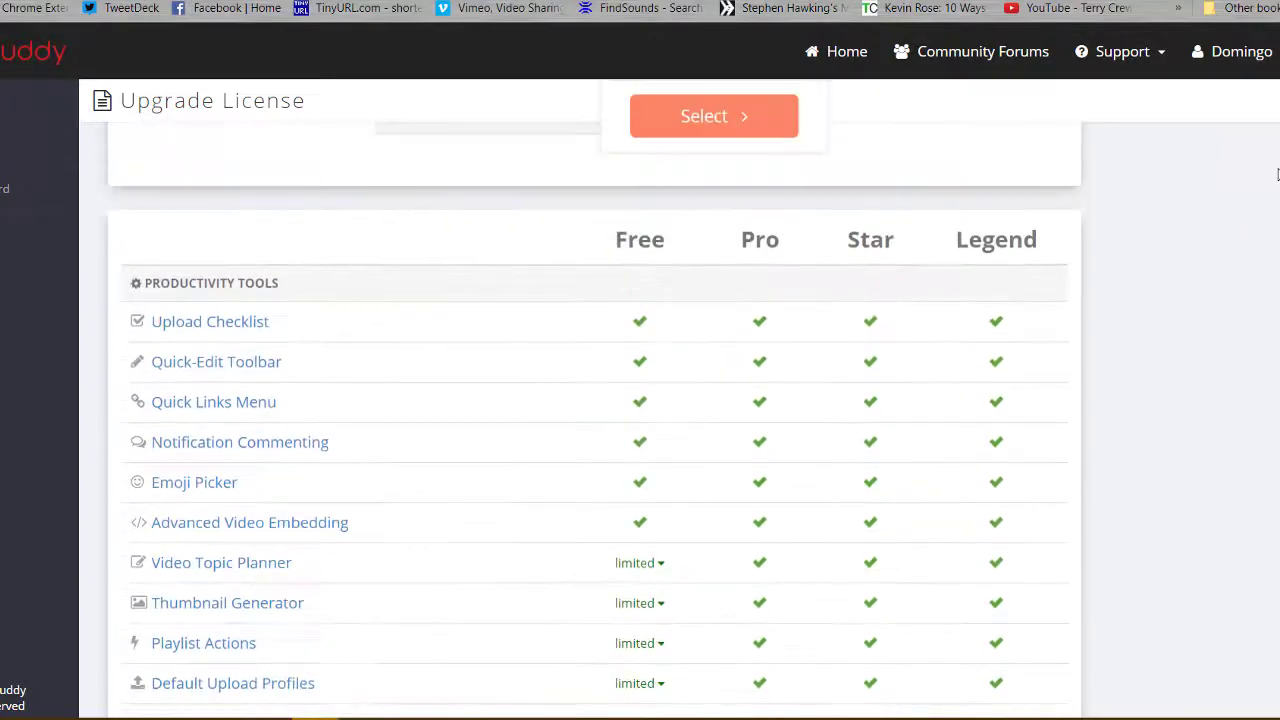
pyautogui.scroll(-10, 1260, 271)
pyautogui.scroll(3, 1258, 300)
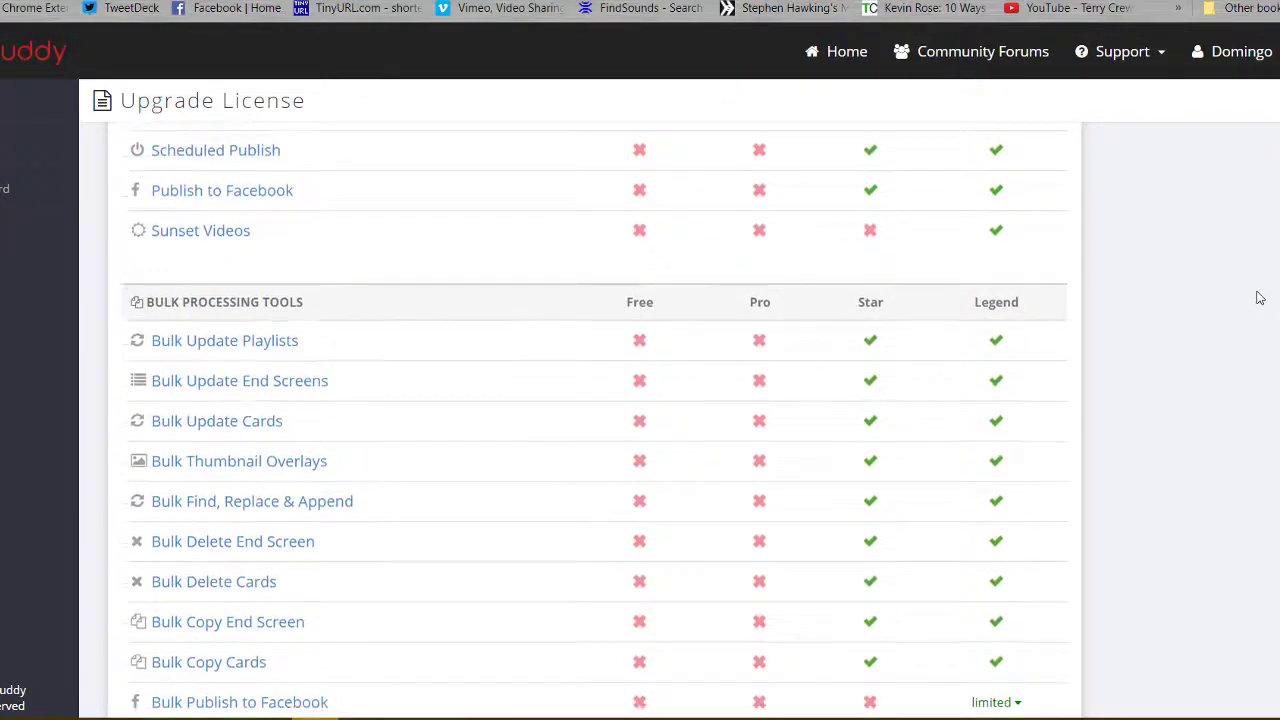
pyautogui.scroll(-15, 1260, 298)
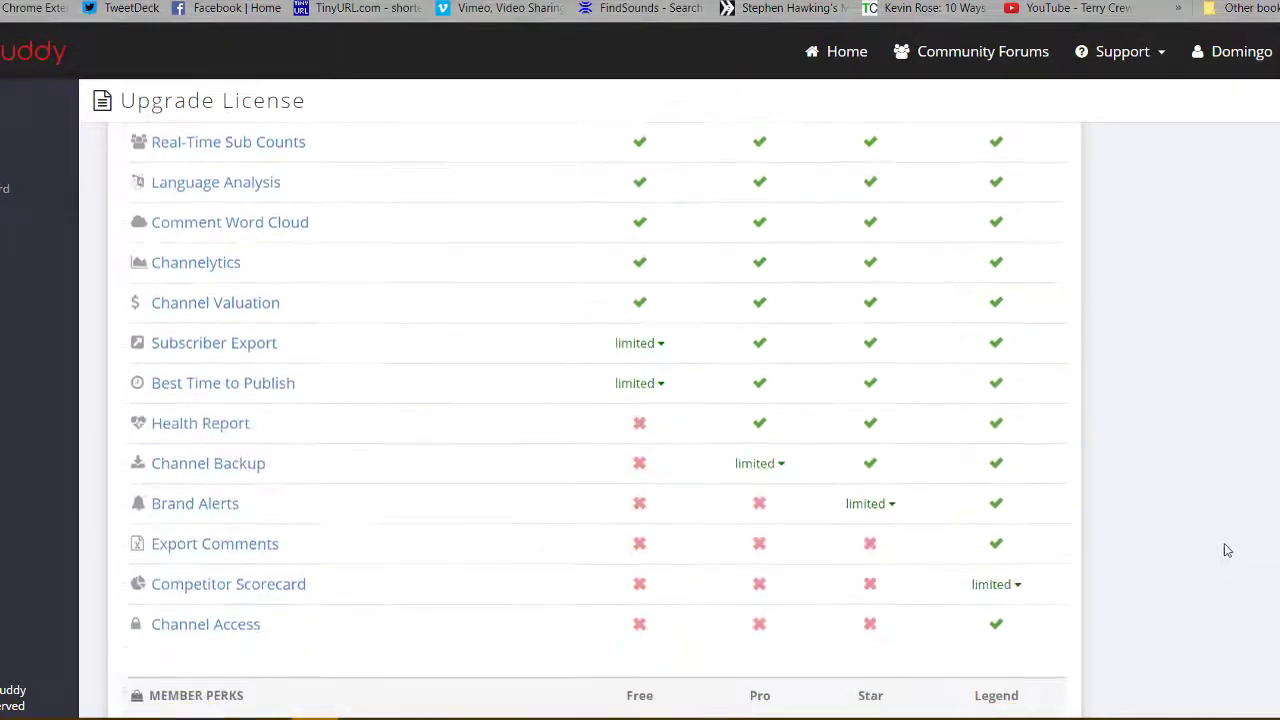
# Step: Examine the Member Perks offered with each license and return to the plan prices
pyautogui.scroll(-6, 1227, 550)
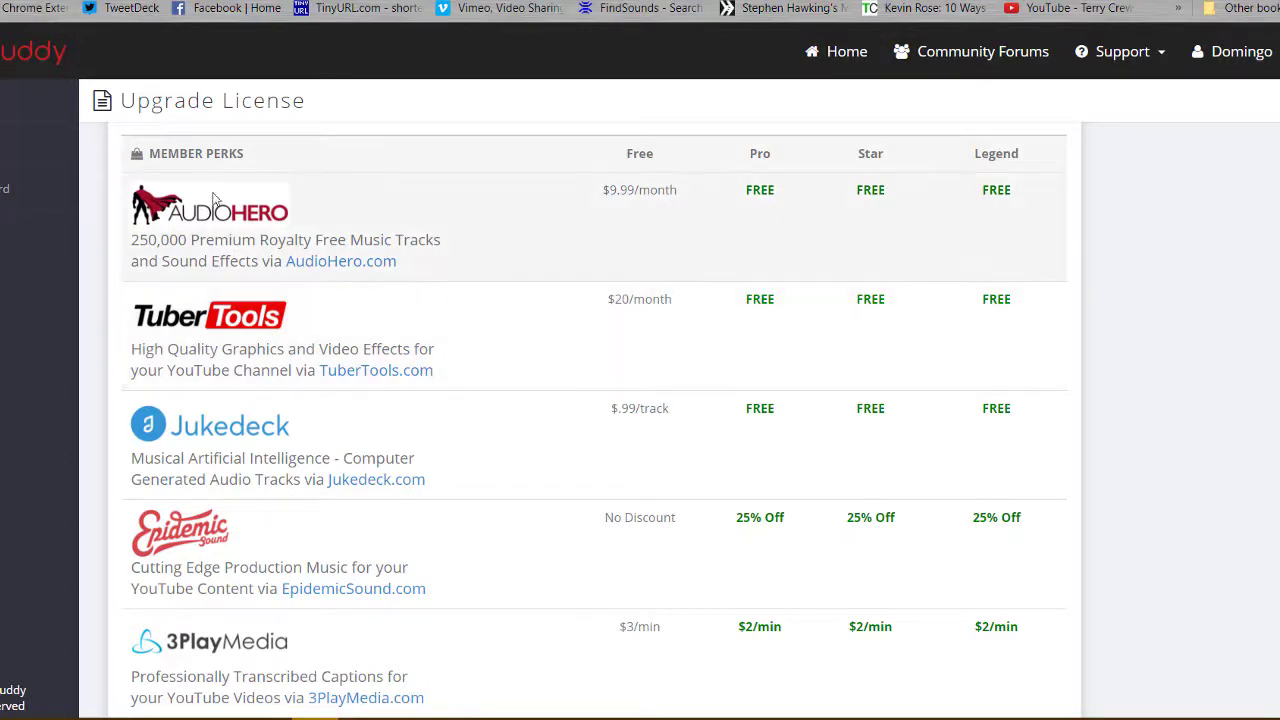
pyautogui.scroll(-2, 594, 420)
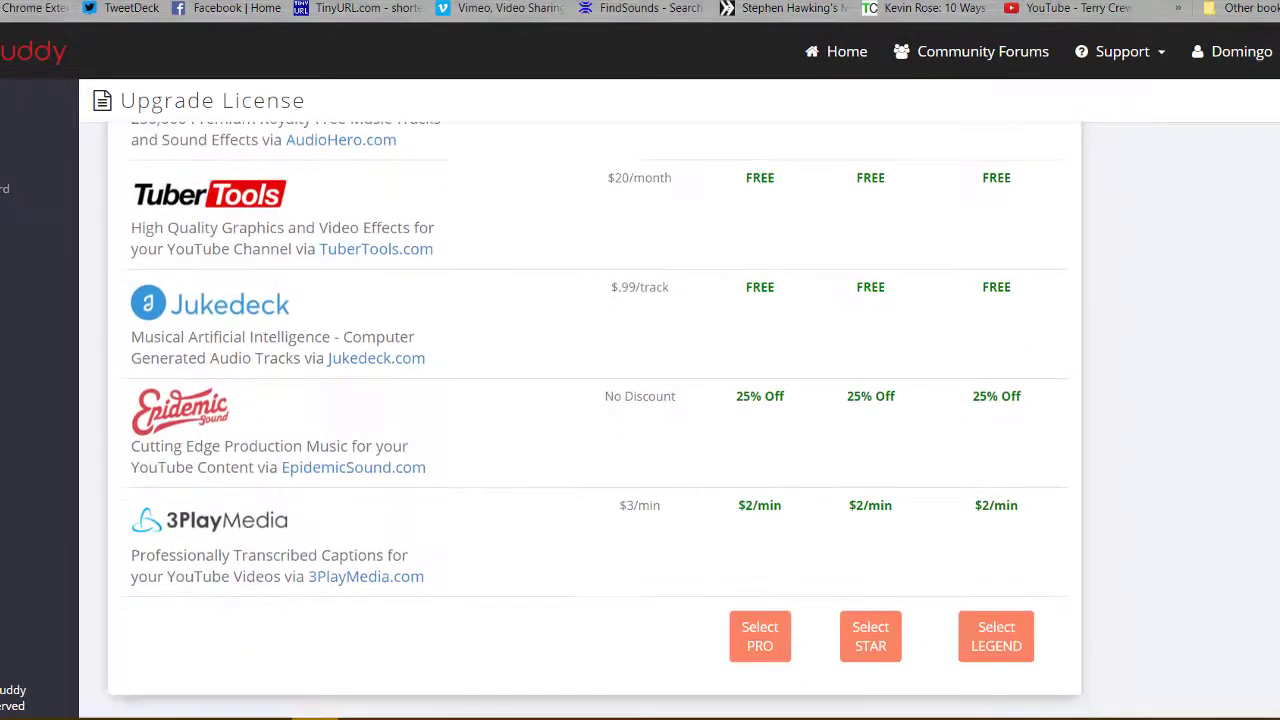
pyautogui.scroll(2, 594, 420)
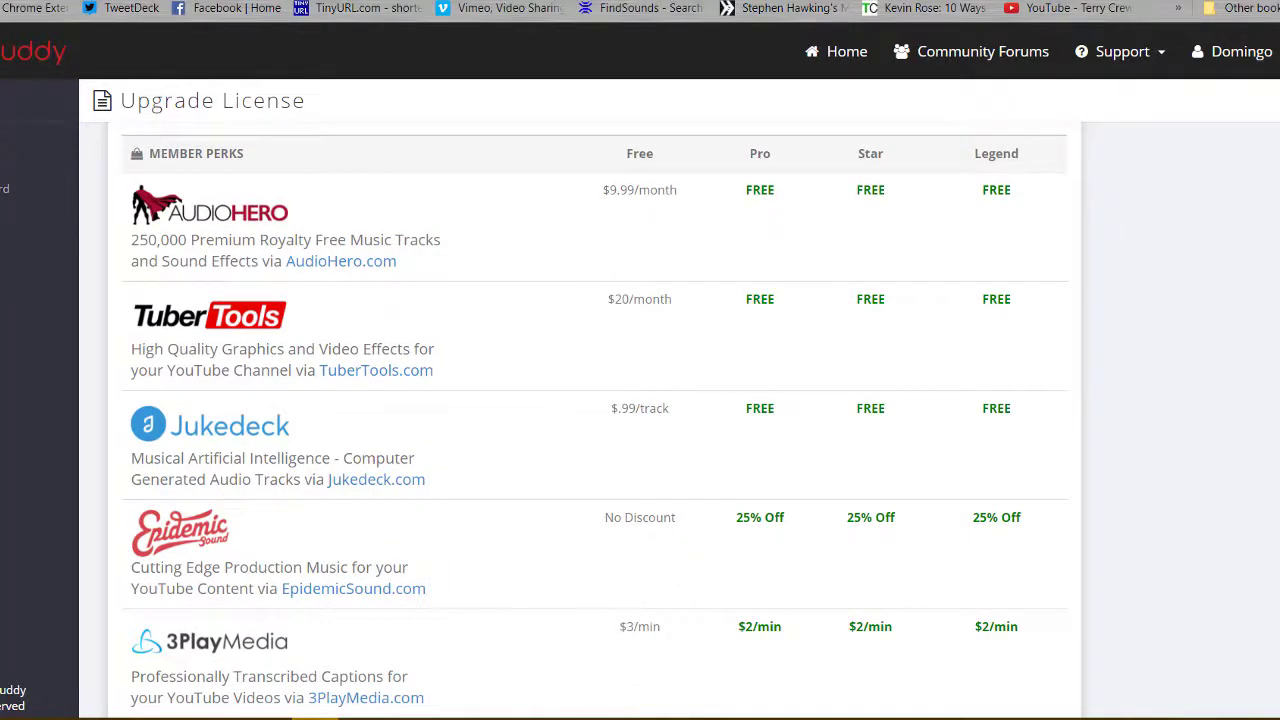
pyautogui.scroll(-2, 1237, 200)
pyautogui.scroll(10, 1237, 200)
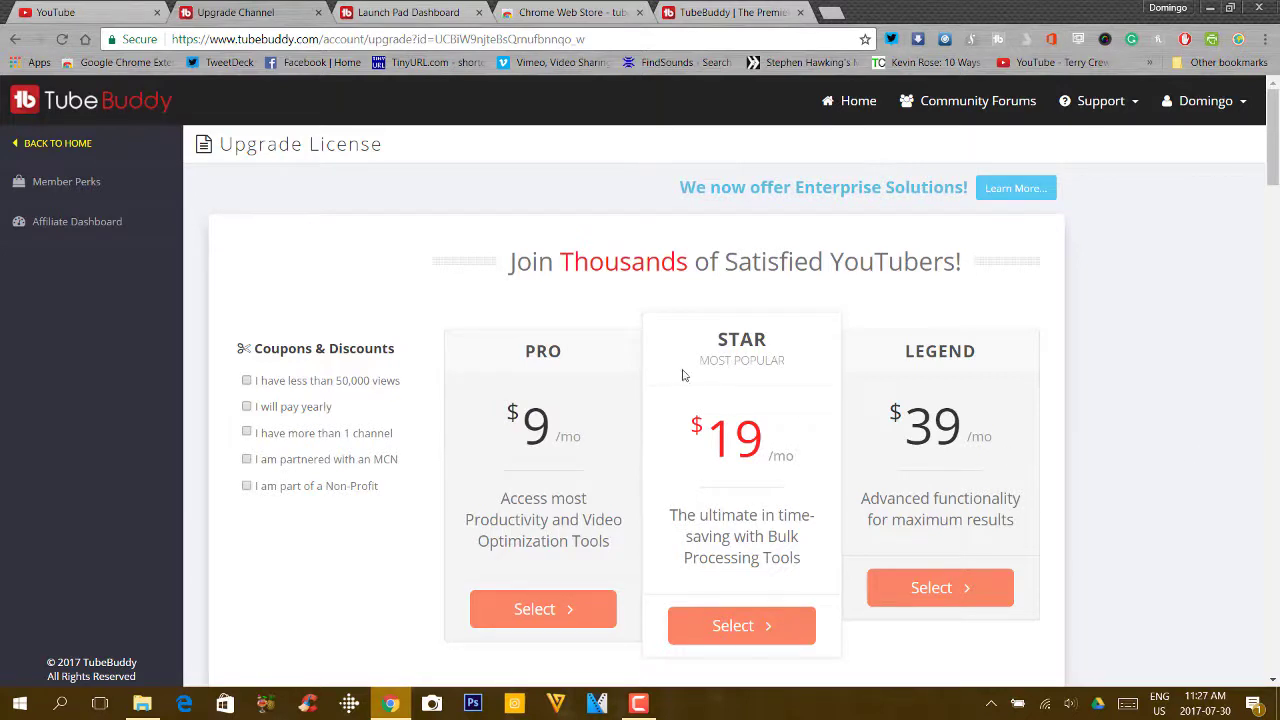
# Step: Revisit the Launch Pad Dashboard and the TubeBuddy home page, and return to the YouTube video edit page
pyautogui.click(395, 14)
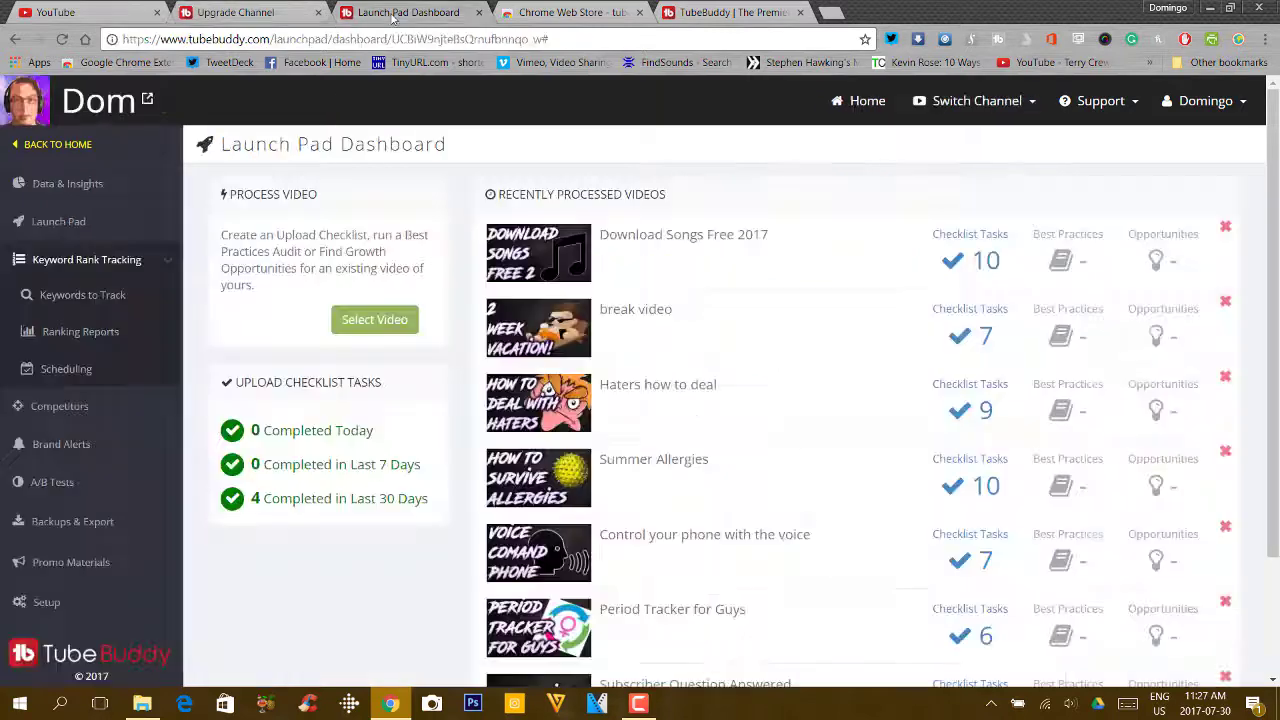
pyautogui.click(717, 8)
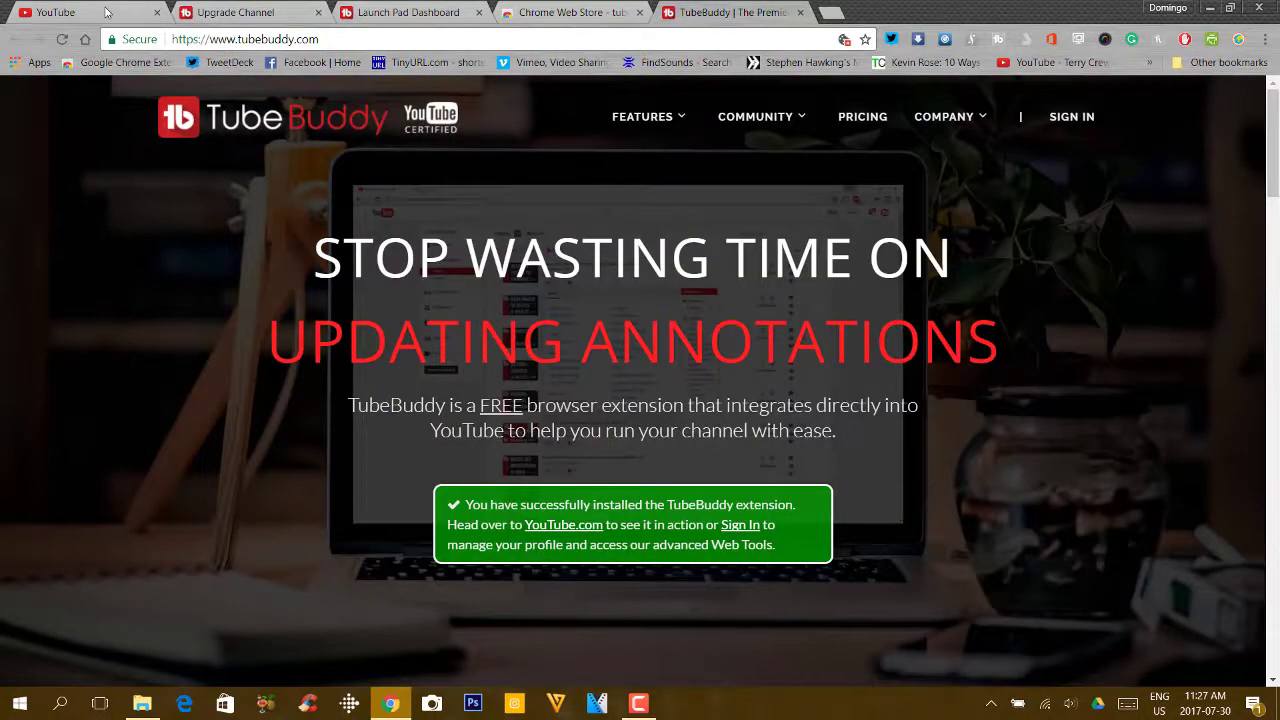
pyautogui.click(110, 12)
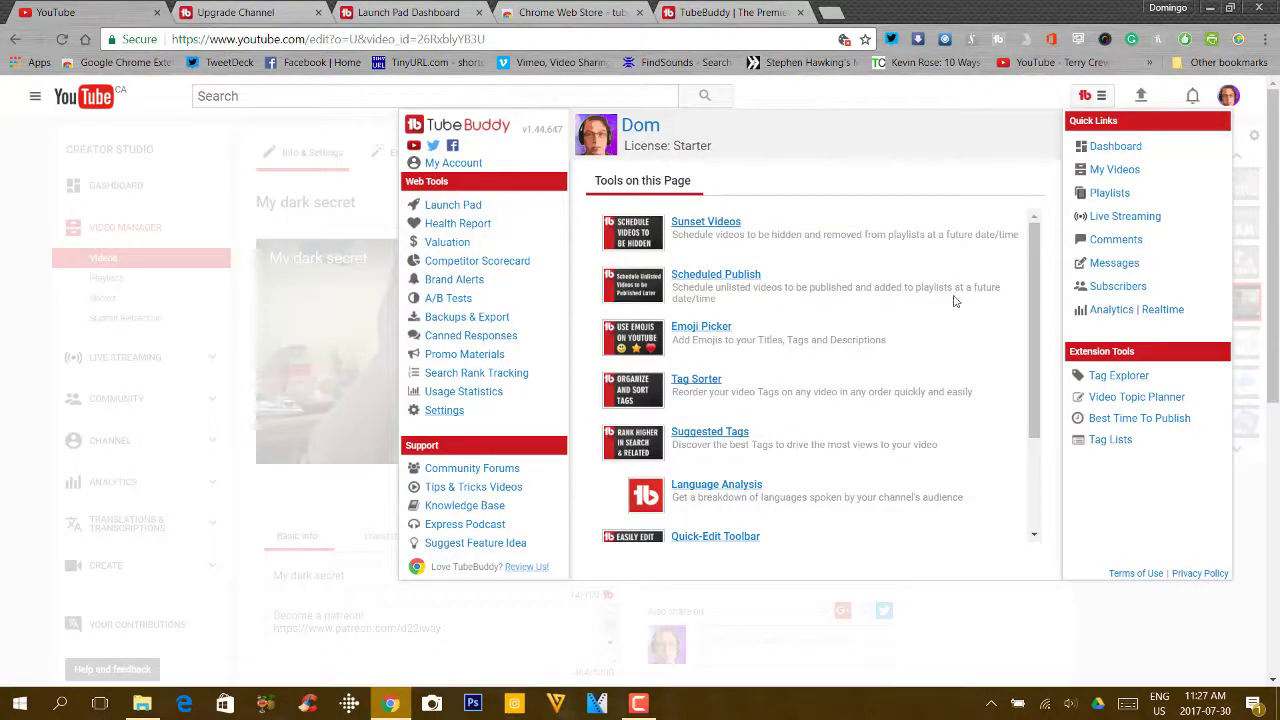